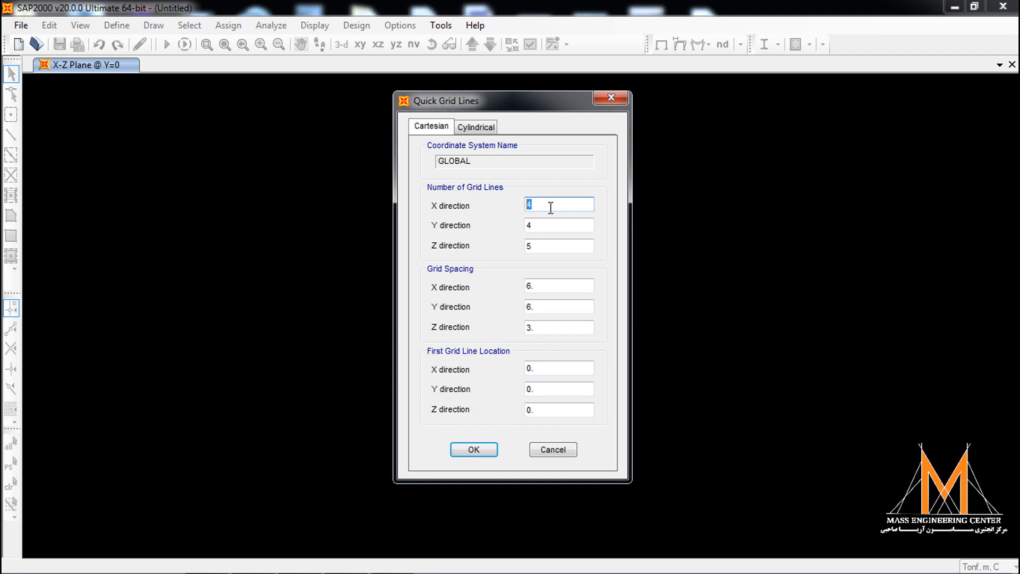
Create a grid with 3 X, 1 Y and 3 Z grid lines and show only the X-Z plane in a single view.
{"action": "type", "text": "3"}
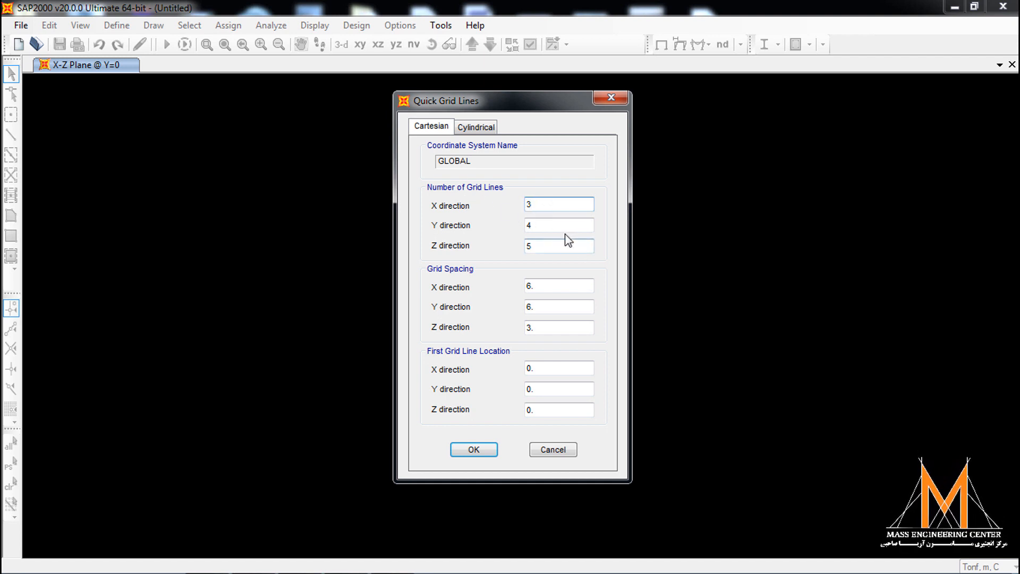
{"action": "left_click", "coordinate": [525, 224]}
{"action": "left_click", "coordinate": [549, 244]}
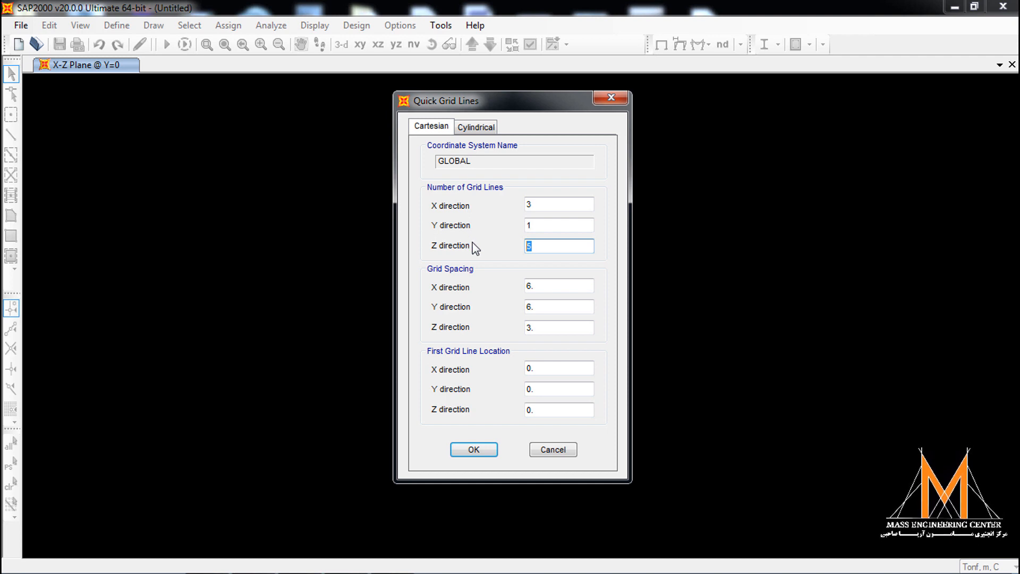
{"action": "type", "text": "7"}
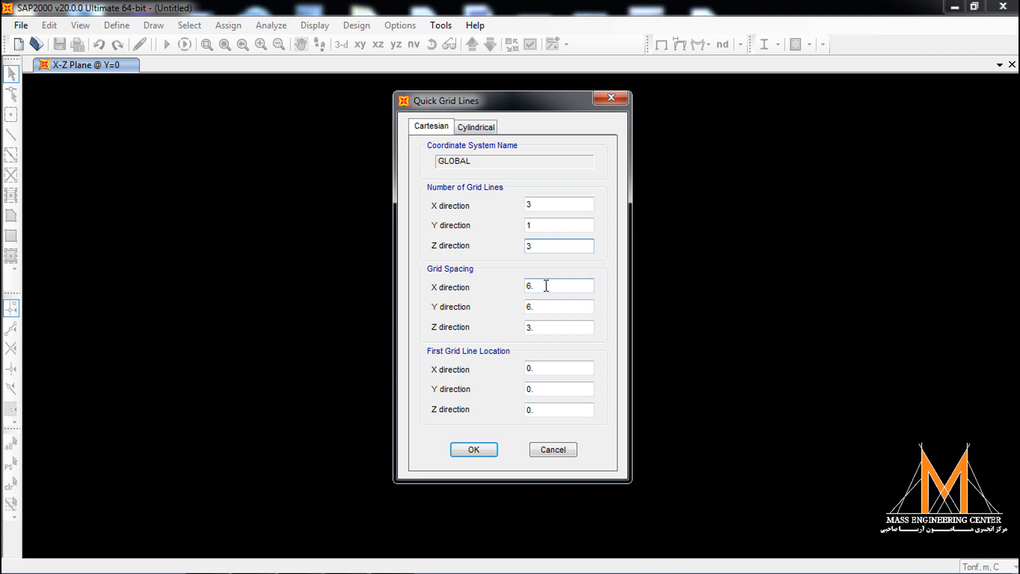
{"action": "left_click", "coordinate": [482, 451]}
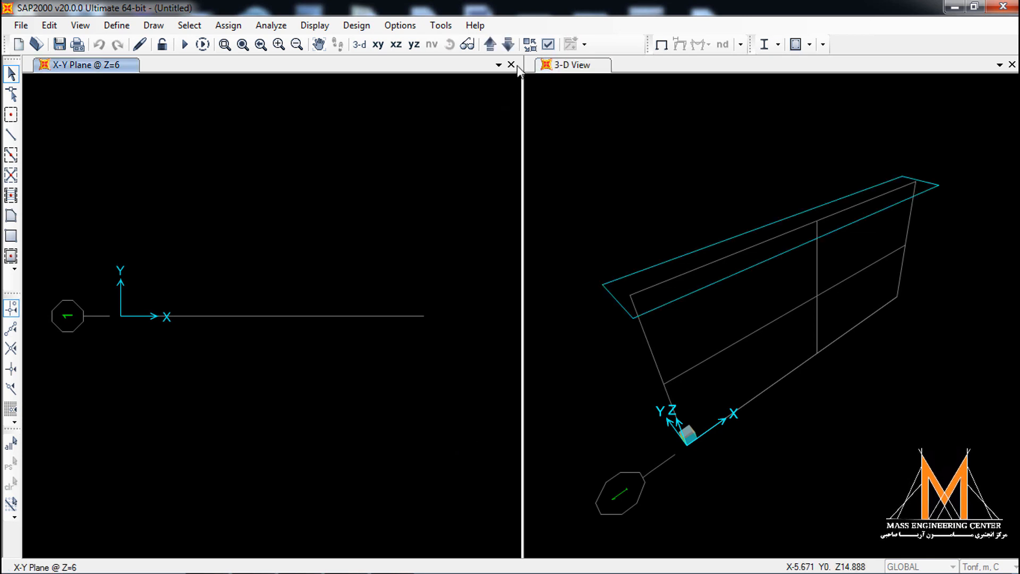
{"action": "left_click", "coordinate": [511, 64]}
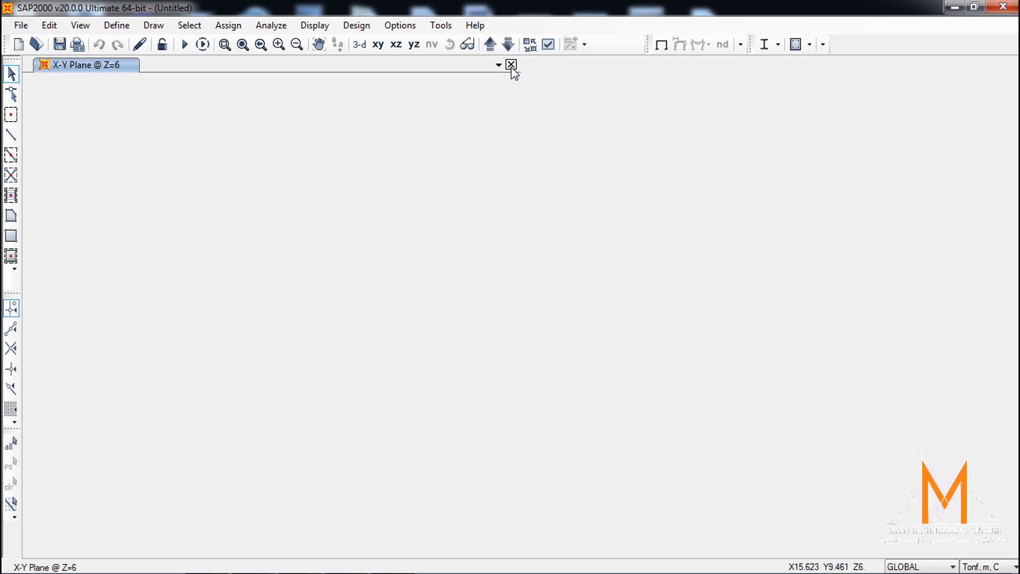
{"action": "left_click", "coordinate": [396, 45]}
Edit the GLOBAL grid system as spacings, setting the X spacing to 15 m for line A and 10 m for line B.
{"action": "right_click", "coordinate": [403, 157]}
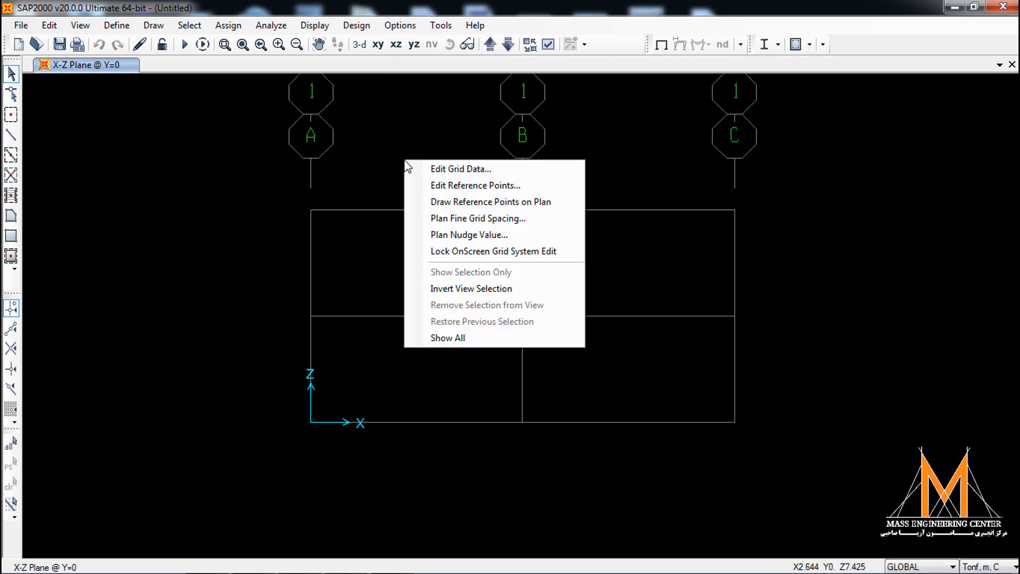
{"action": "left_click", "coordinate": [425, 170]}
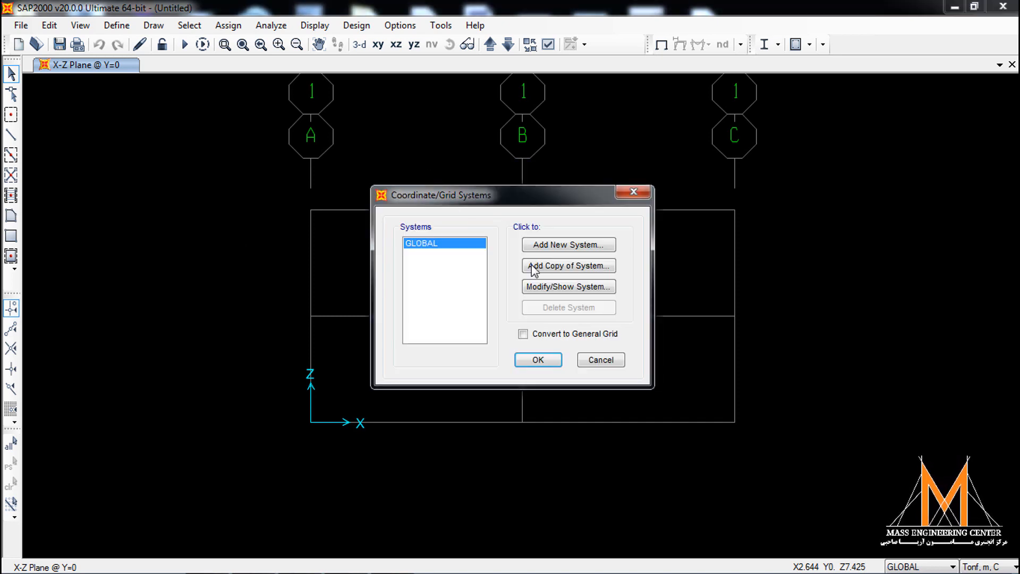
{"action": "left_click", "coordinate": [553, 287]}
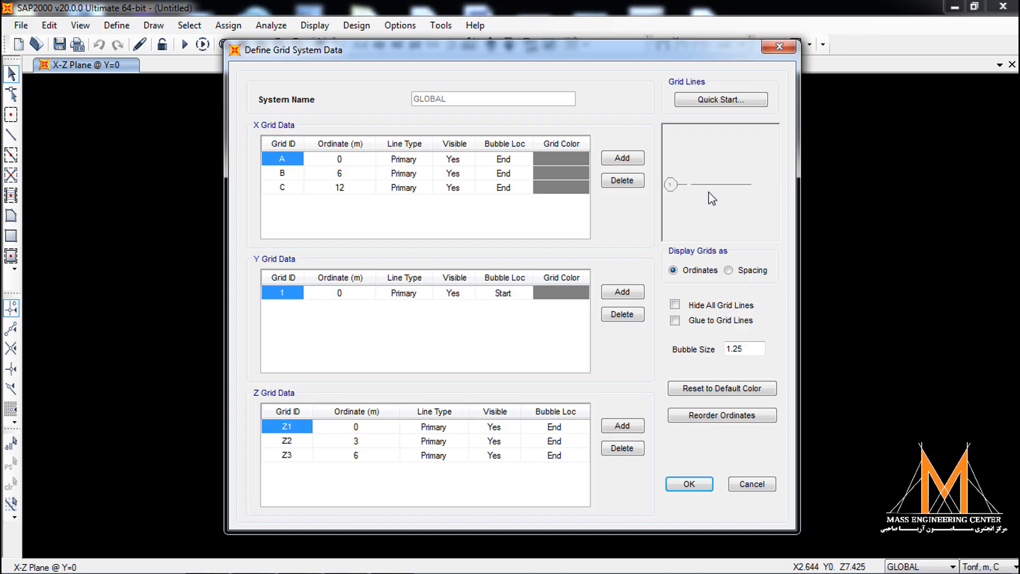
{"action": "left_click", "coordinate": [754, 271]}
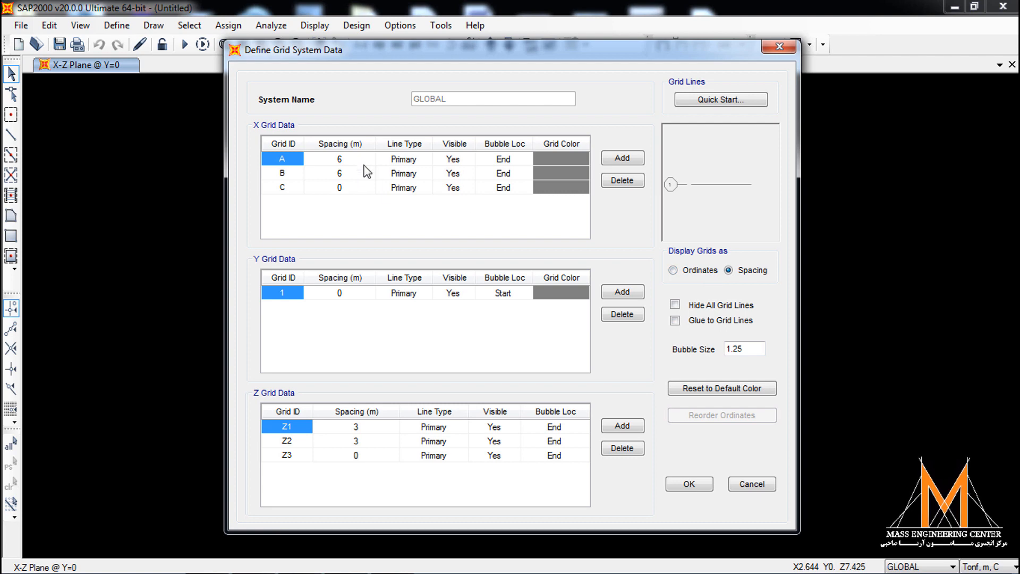
{"action": "left_click", "coordinate": [350, 161]}
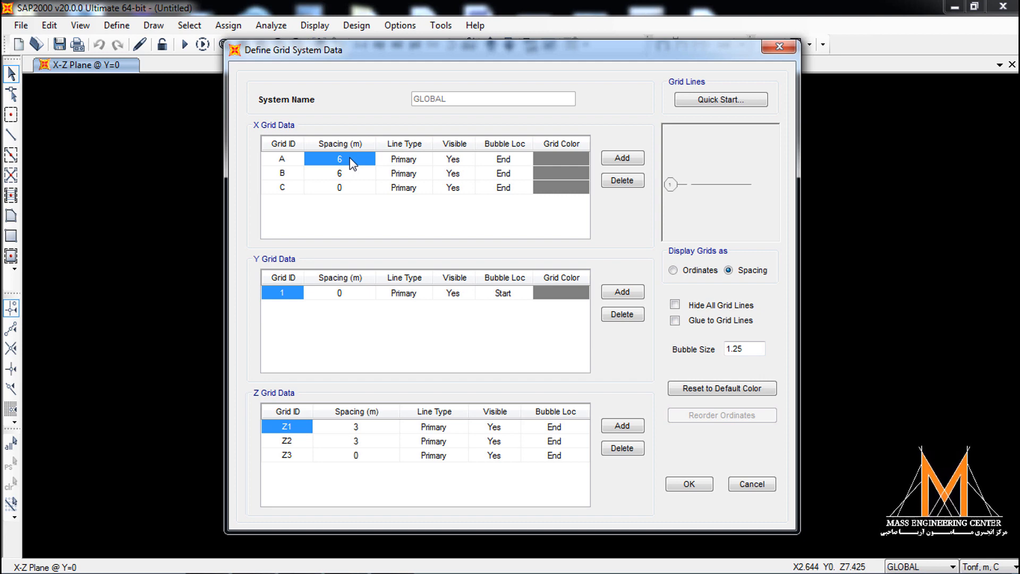
{"action": "type", "text": "15"}
{"action": "left_click", "coordinate": [344, 174]}
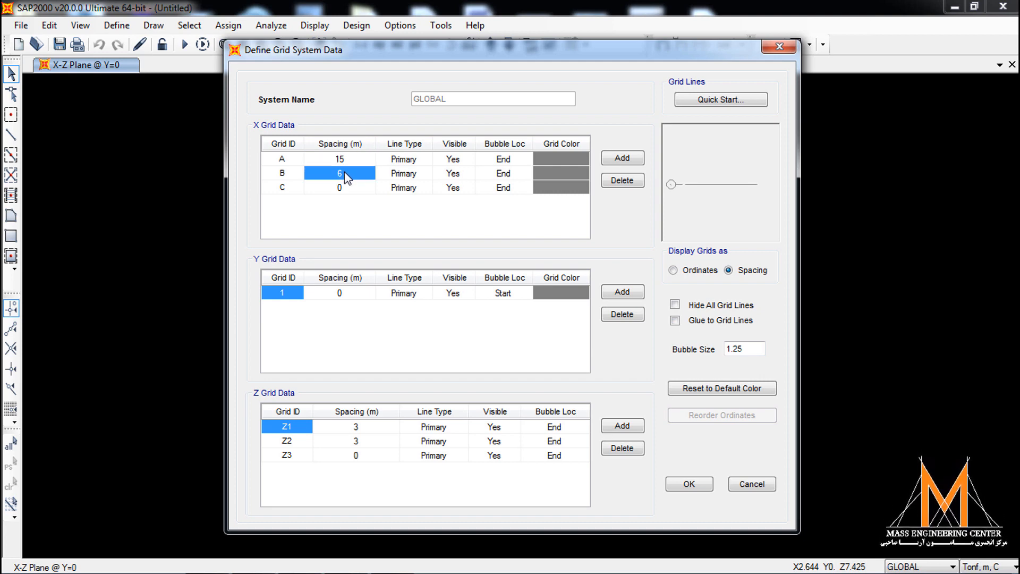
{"action": "type", "text": "10"}
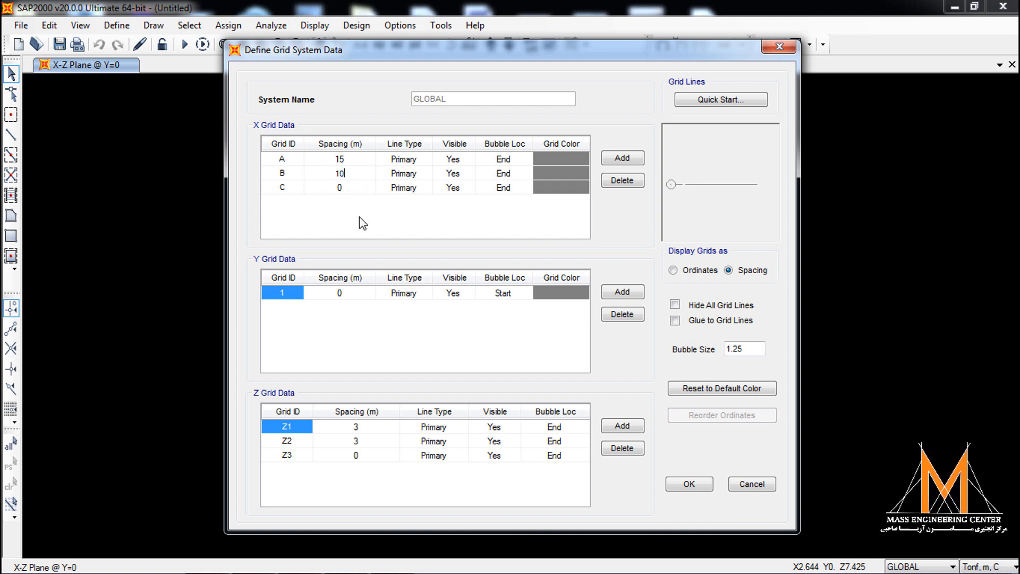
{"action": "key", "text": "Return"}
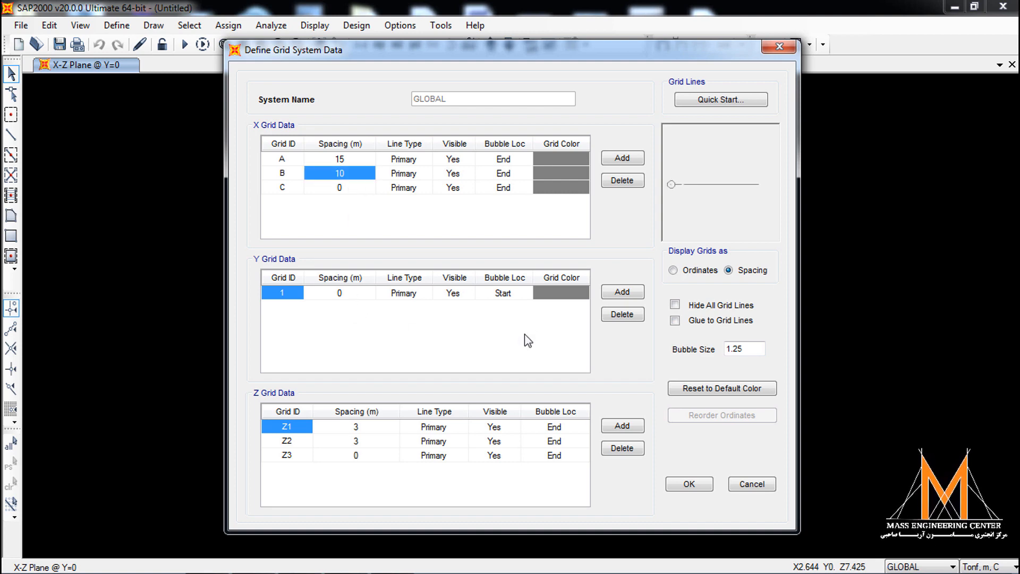
Set the Z grid spacing to 5.5 m for Z1 and 4 m for Z2, and apply the grid changes.
{"action": "left_click", "coordinate": [354, 428]}
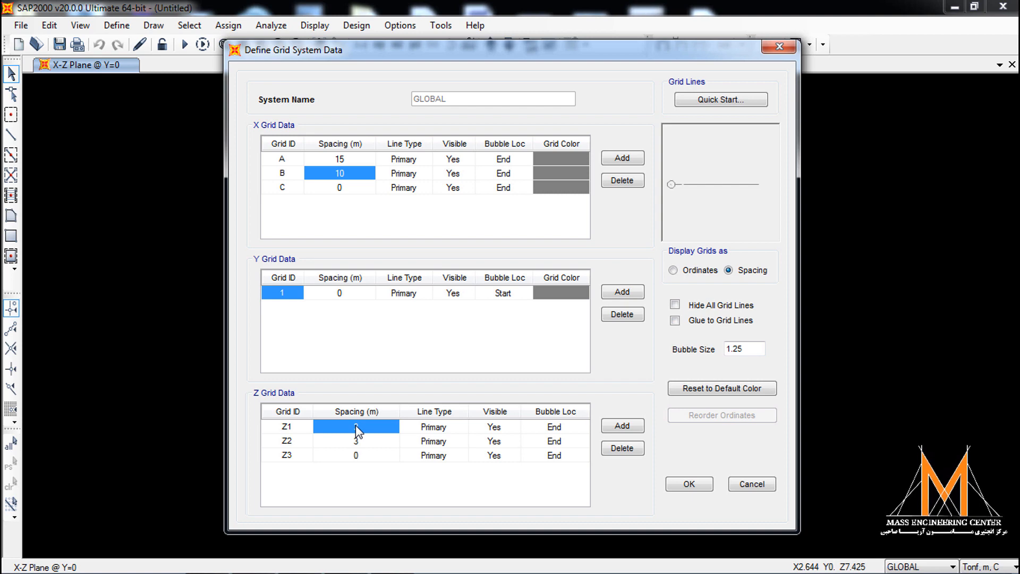
{"action": "type", "text": "5.5"}
{"action": "left_click", "coordinate": [357, 446]}
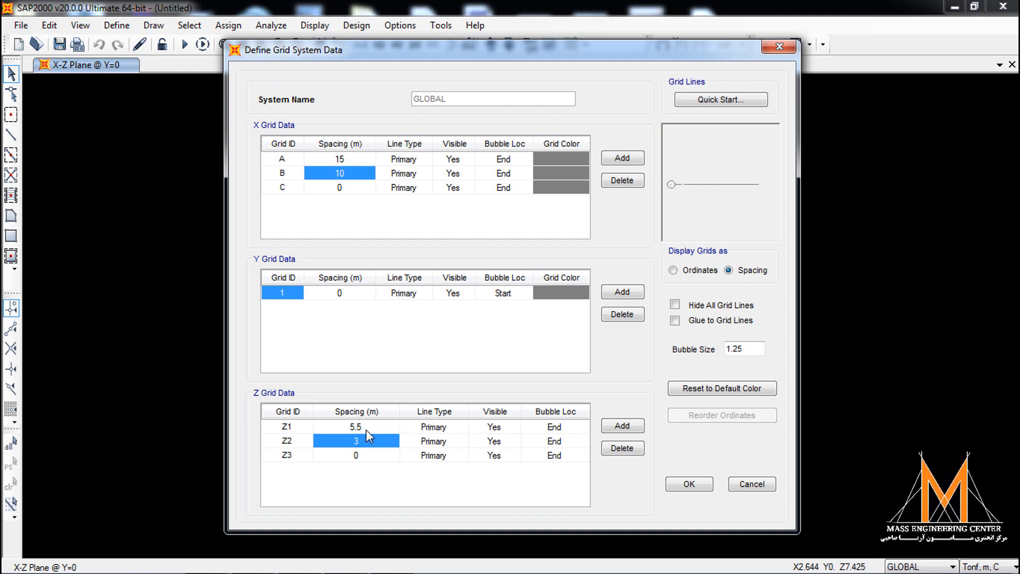
{"action": "left_click", "coordinate": [365, 429]}
{"action": "left_click", "coordinate": [359, 443]}
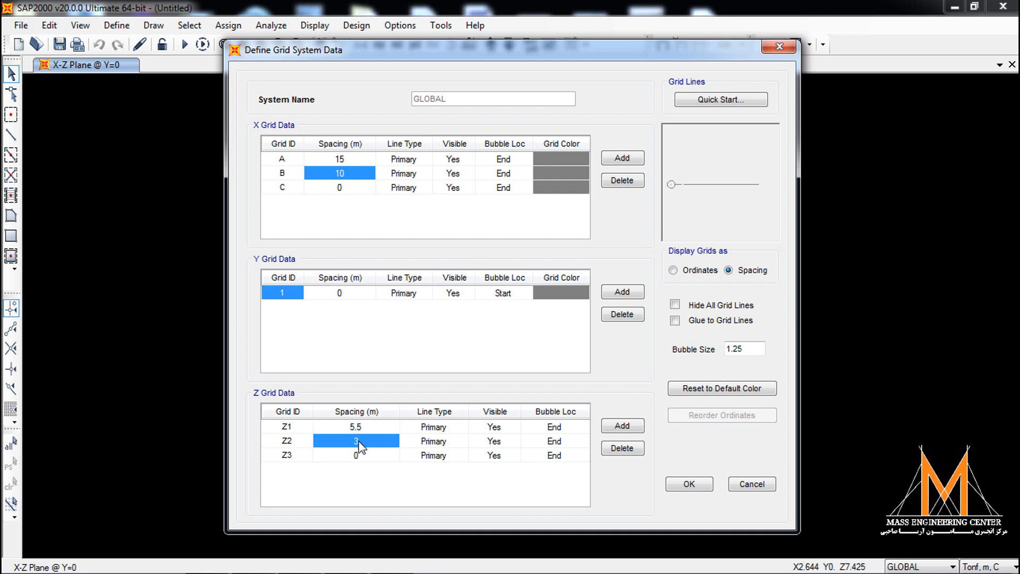
{"action": "type", "text": "4"}
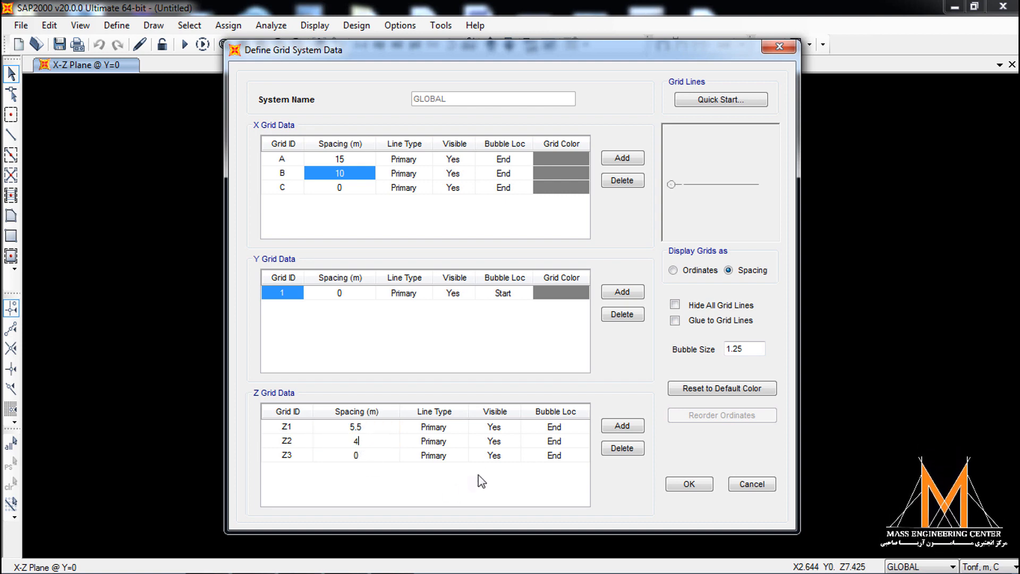
{"action": "left_click", "coordinate": [379, 429]}
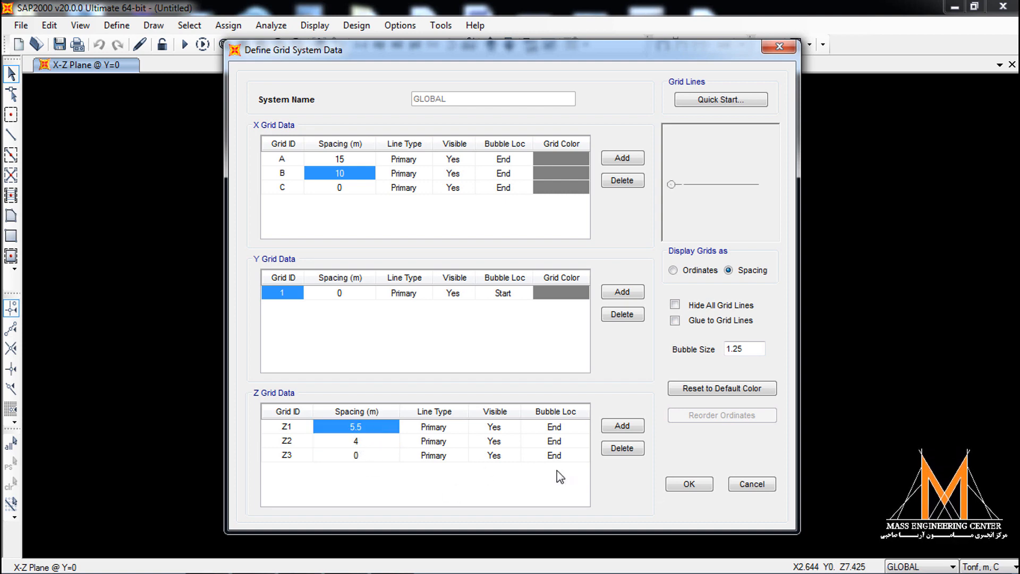
{"action": "left_click", "coordinate": [689, 484]}
{"action": "left_click", "coordinate": [543, 360]}
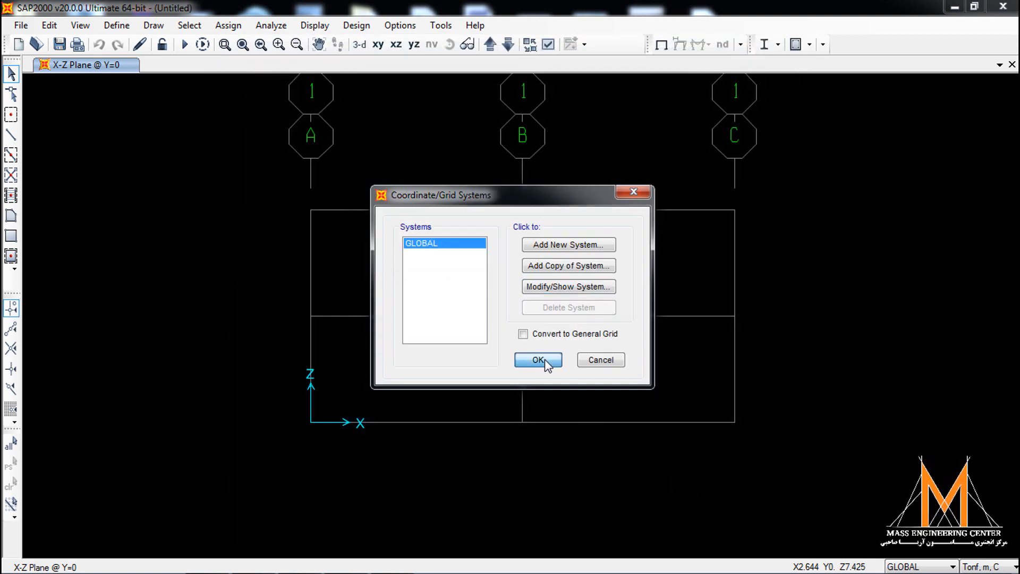
{"action": "left_click", "coordinate": [243, 44]}
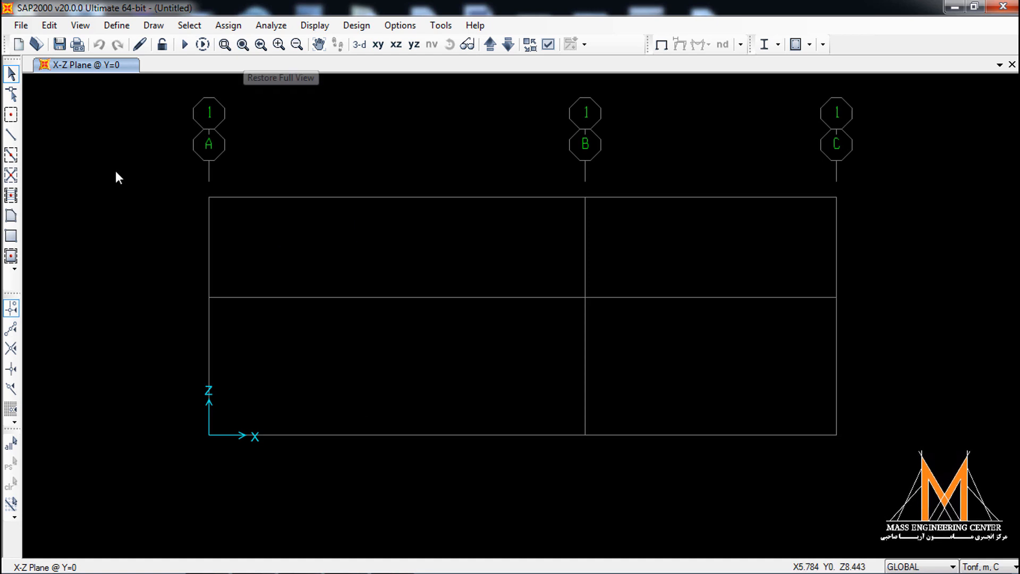
Draw a Curved Frame object from the grid origin to the intersection of grid line C and the 5.5 m level.
{"action": "left_click", "coordinate": [10, 134]}
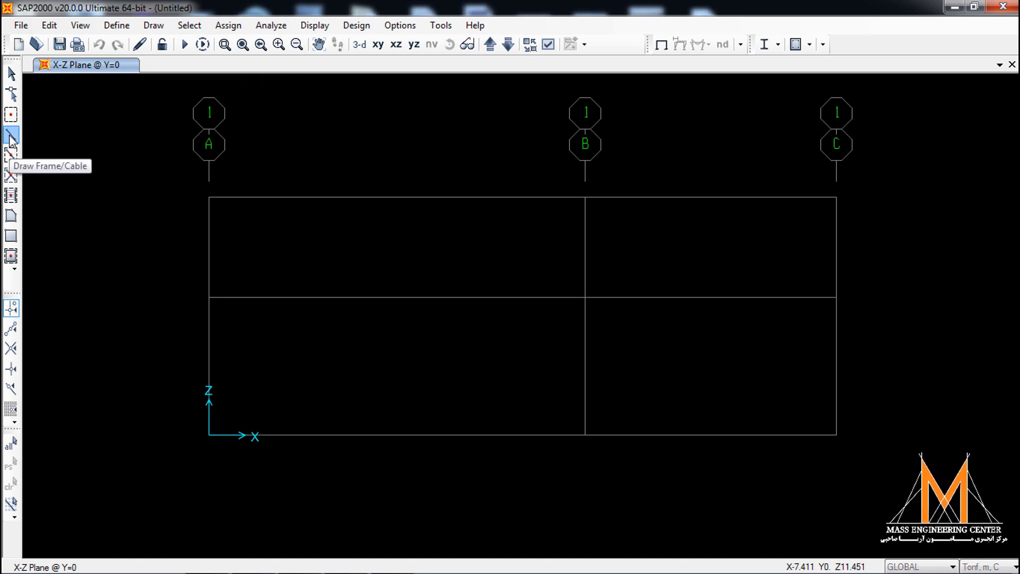
{"action": "left_click", "coordinate": [542, 256]}
{"action": "left_click", "coordinate": [542, 256]}
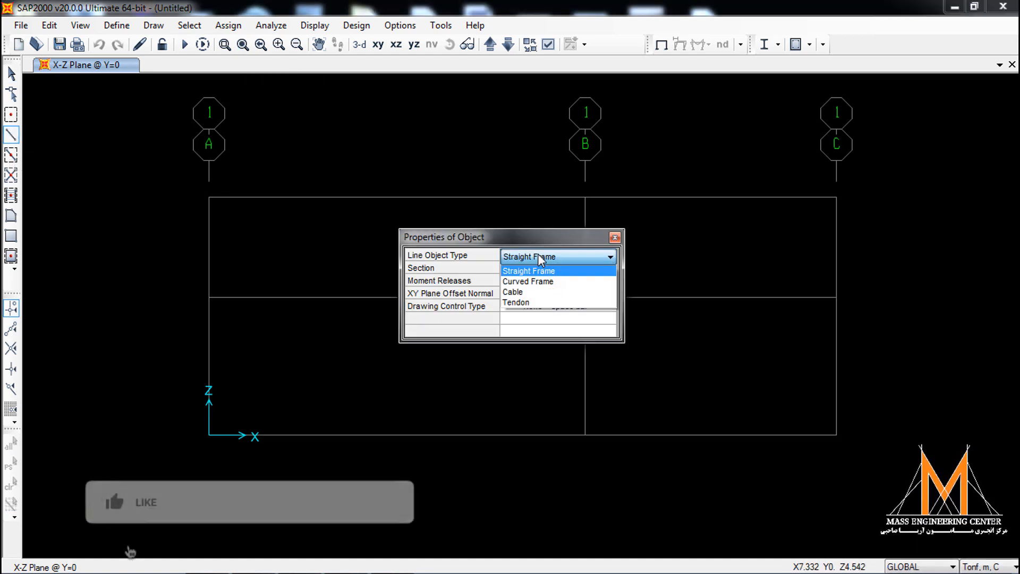
{"action": "left_click", "coordinate": [526, 282]}
{"action": "left_click_drag", "start_coordinate": [491, 235], "coordinate": [309, 84]}
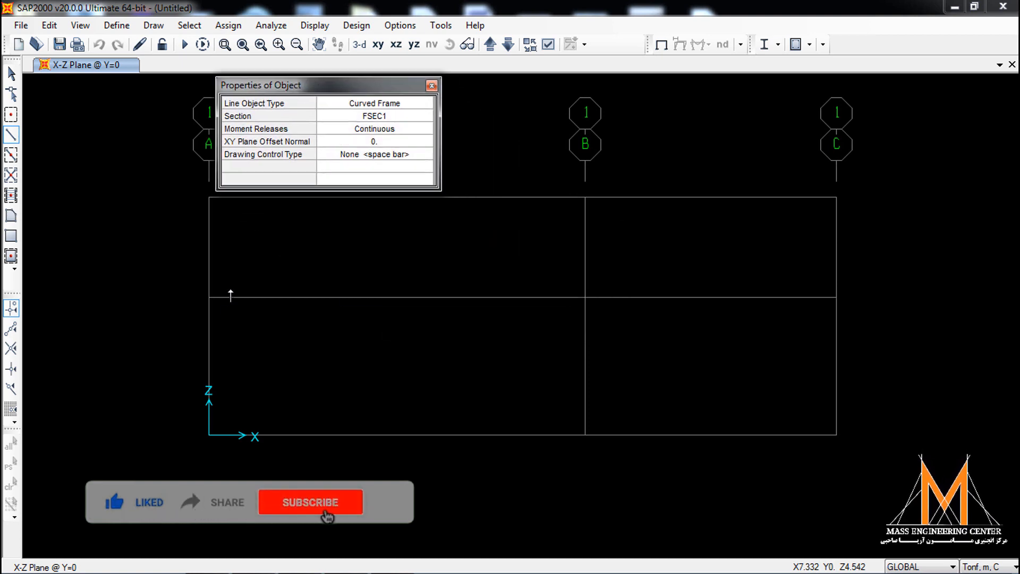
{"action": "left_click", "coordinate": [208, 434]}
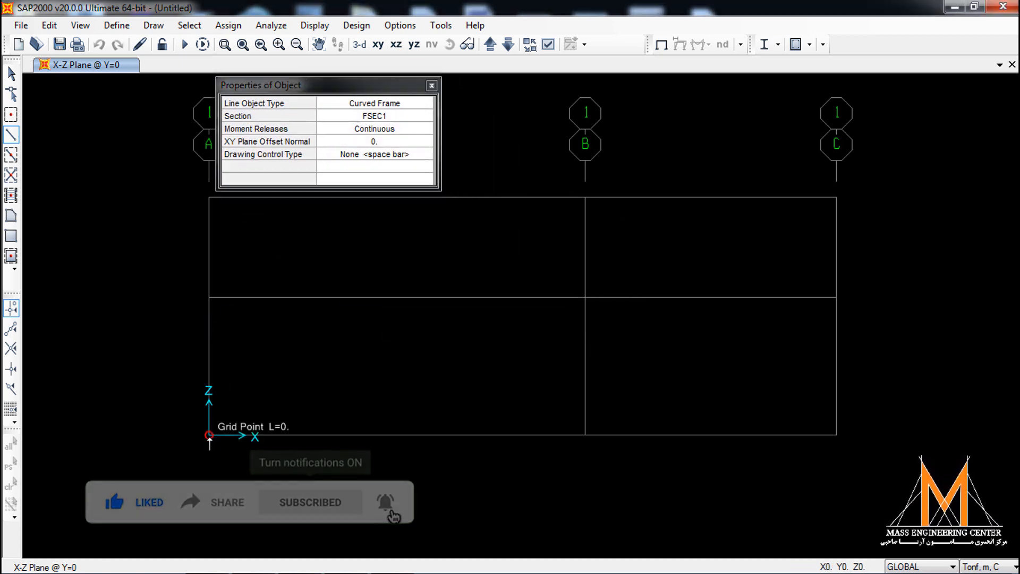
{"action": "double_click", "coordinate": [835, 297]}
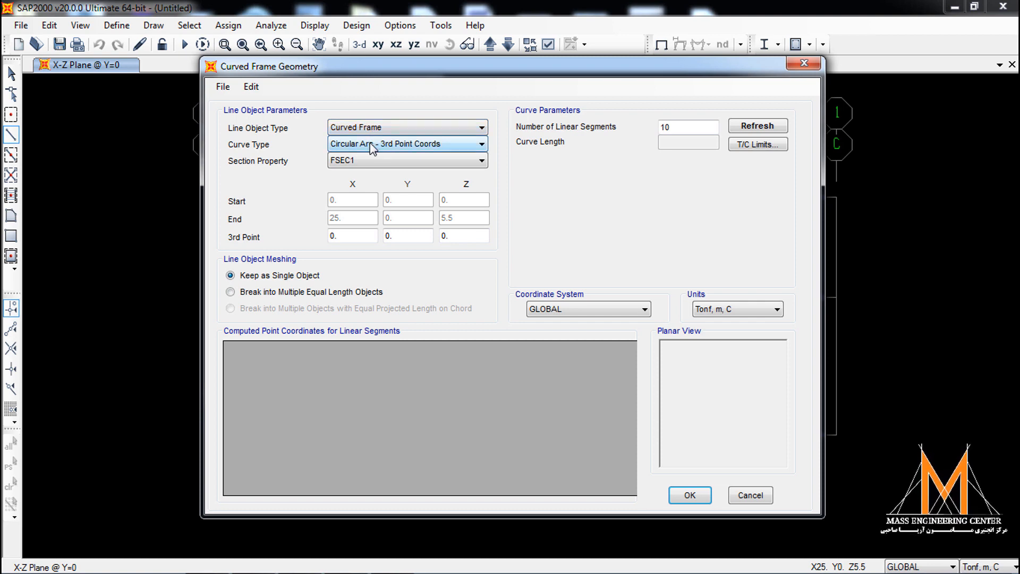
Define the curve as Parabolic Arc - 3rd Point Coords, with its third point at X 15, Y 0, Z 9.5.
{"action": "left_click", "coordinate": [397, 146]}
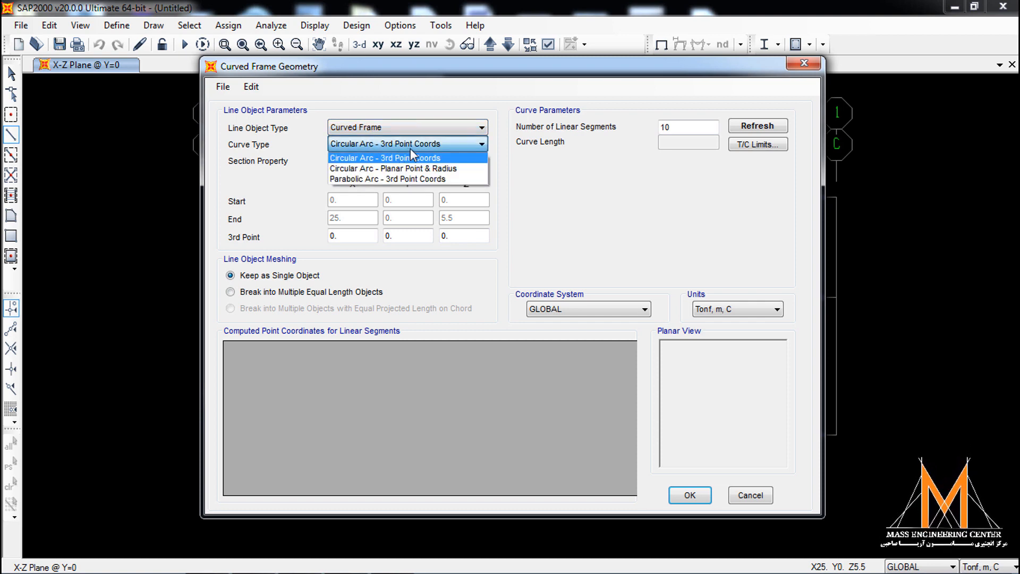
{"action": "left_click", "coordinate": [367, 179]}
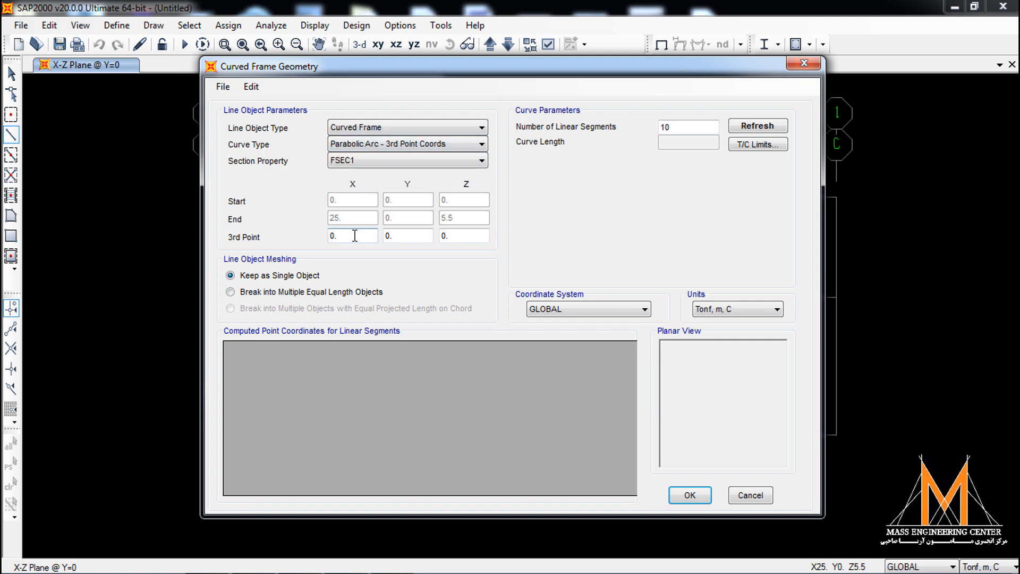
{"action": "left_click", "coordinate": [350, 164]}
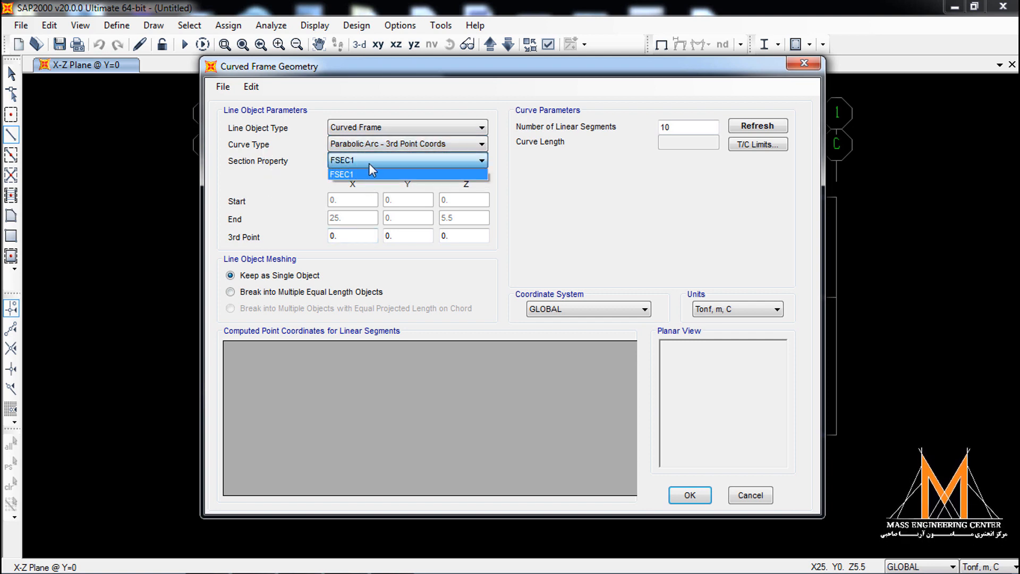
{"action": "left_click", "coordinate": [356, 237]}
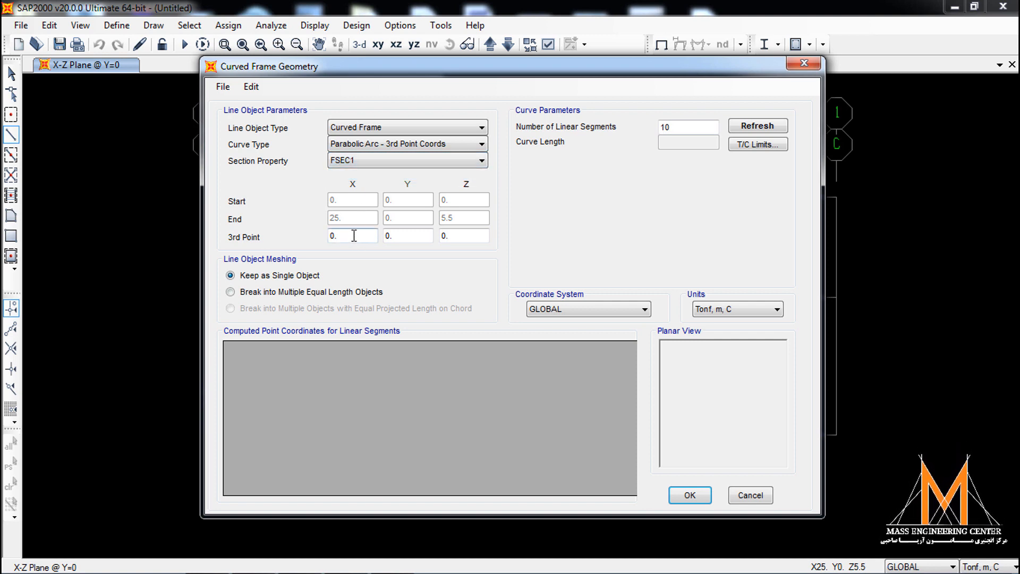
{"action": "double_click", "coordinate": [354, 235]}
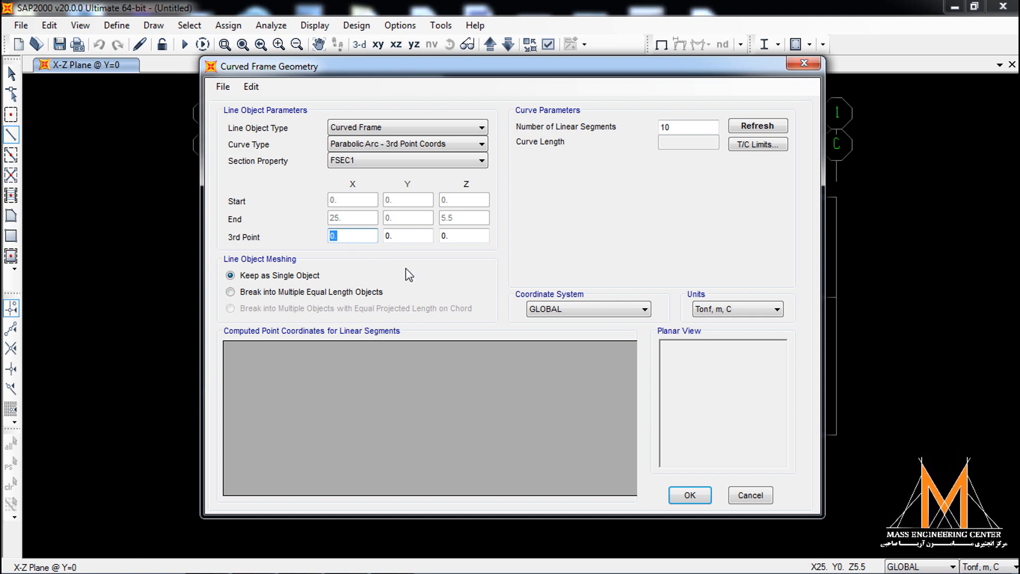
{"action": "type", "text": "15"}
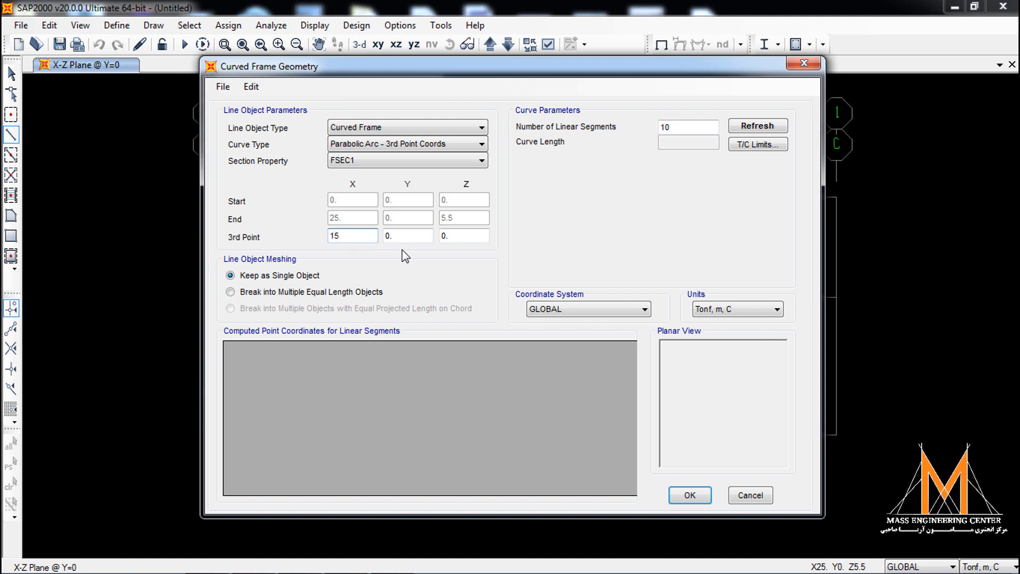
{"action": "left_click", "coordinate": [409, 235]}
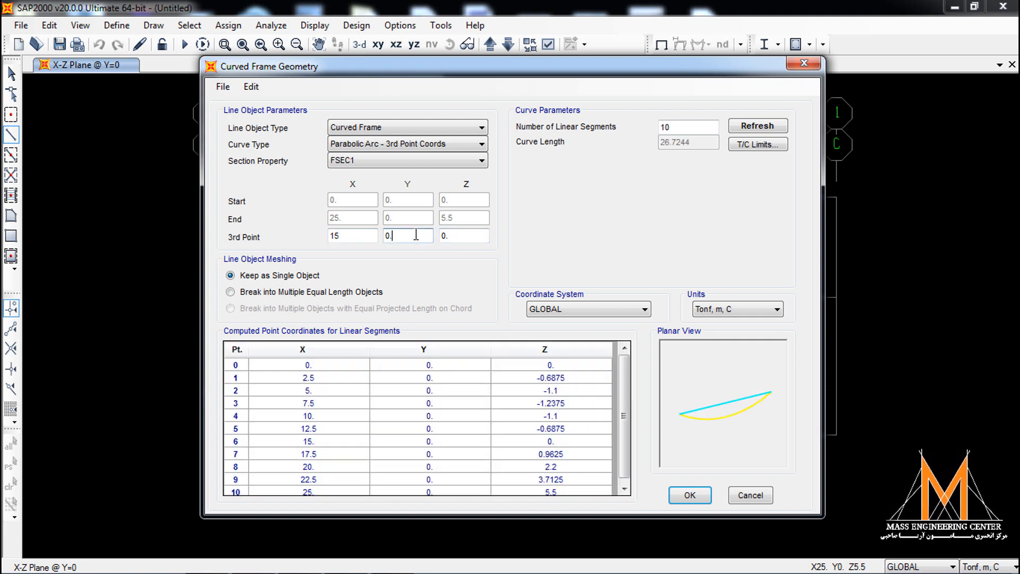
{"action": "double_click", "coordinate": [455, 236]}
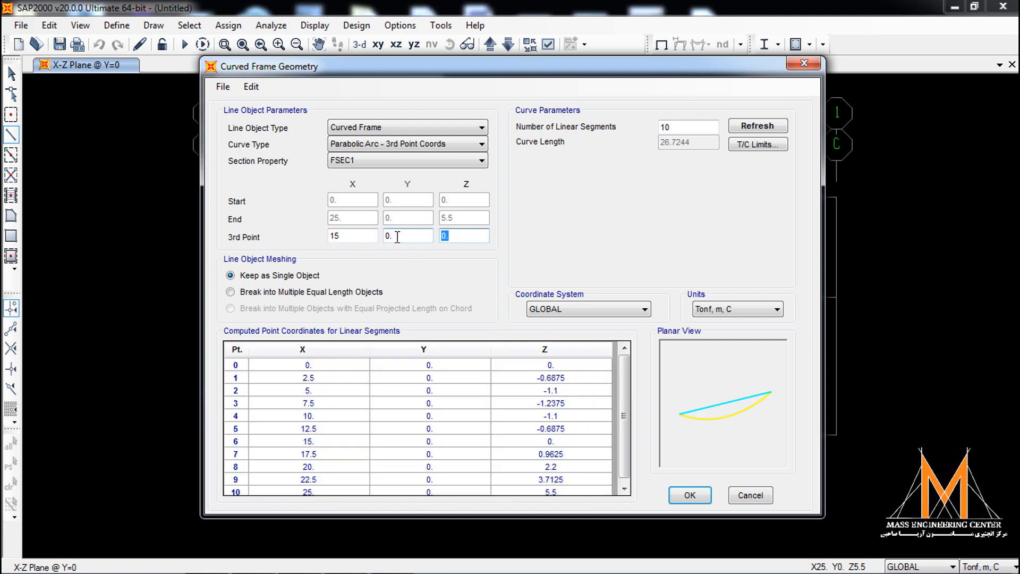
{"action": "type", "text": "7."}
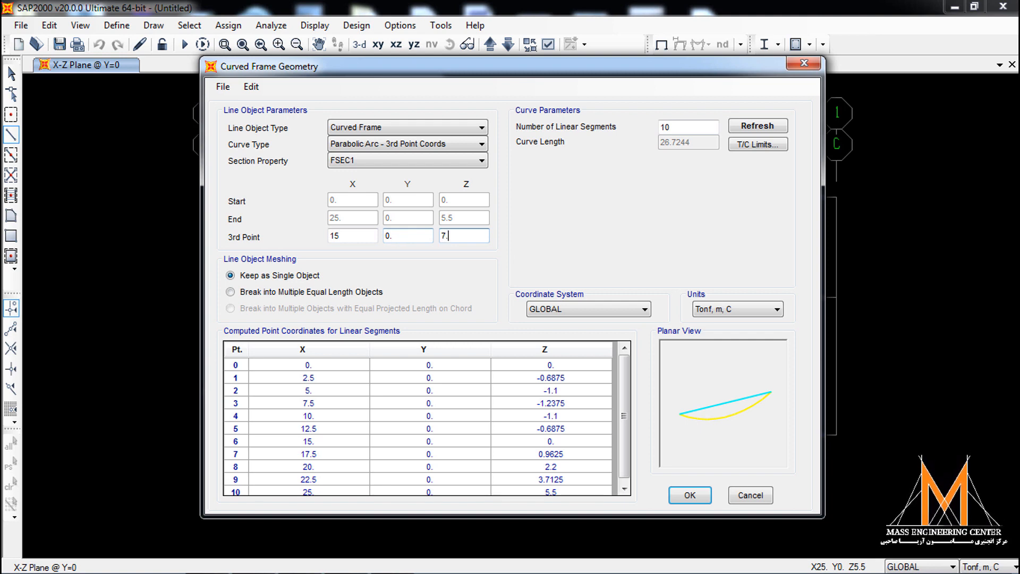
{"action": "type", "text": "9.5"}
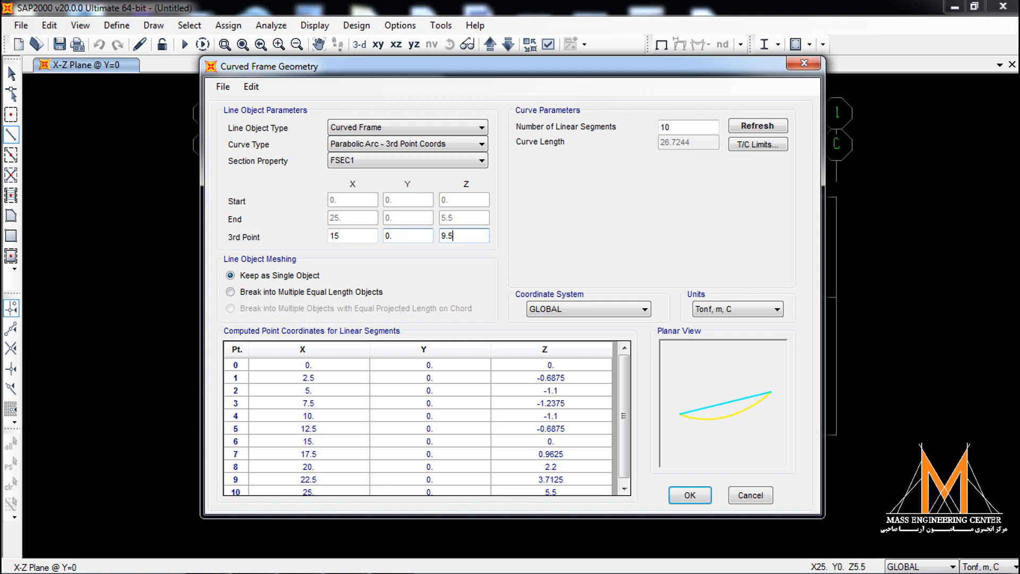
Set the parabolic curve to 25 linear segments, break it into multiple equal length objects, and accept the geometry.
{"action": "left_click", "coordinate": [397, 241]}
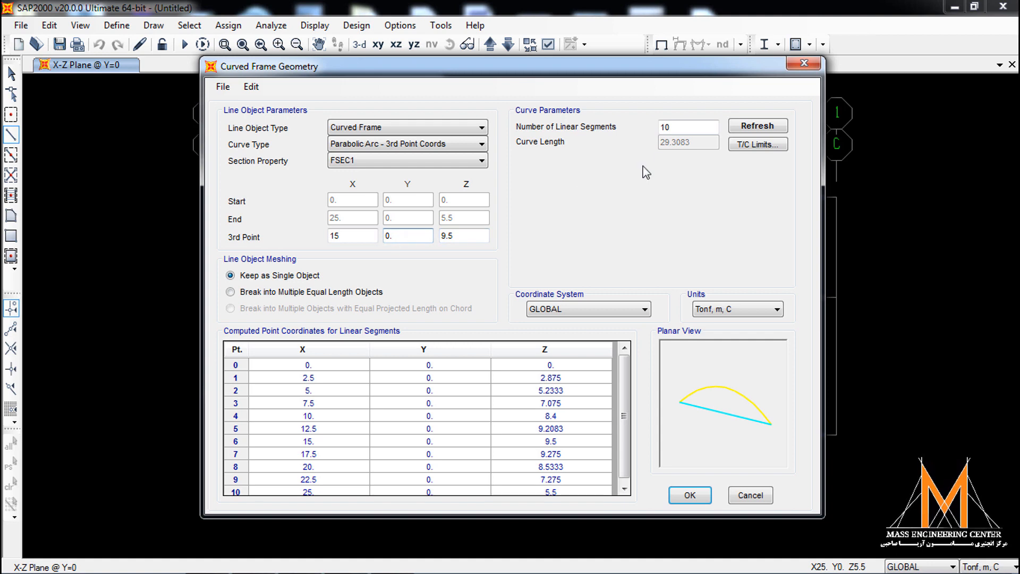
{"action": "double_click", "coordinate": [685, 128]}
{"action": "type", "text": "25"}
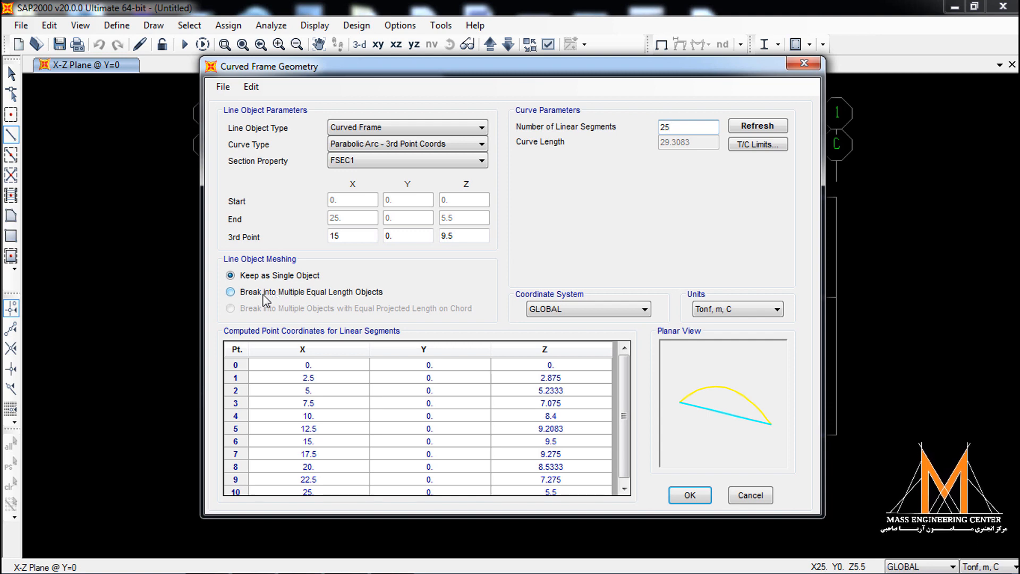
{"action": "left_click", "coordinate": [316, 296]}
{"action": "left_click", "coordinate": [316, 295]}
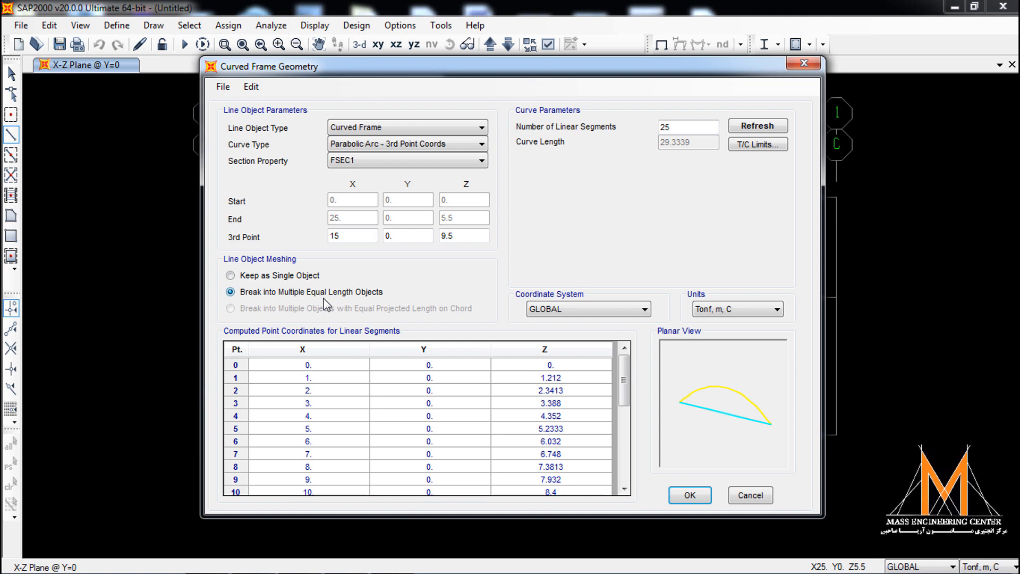
{"action": "left_click", "coordinate": [690, 495]}
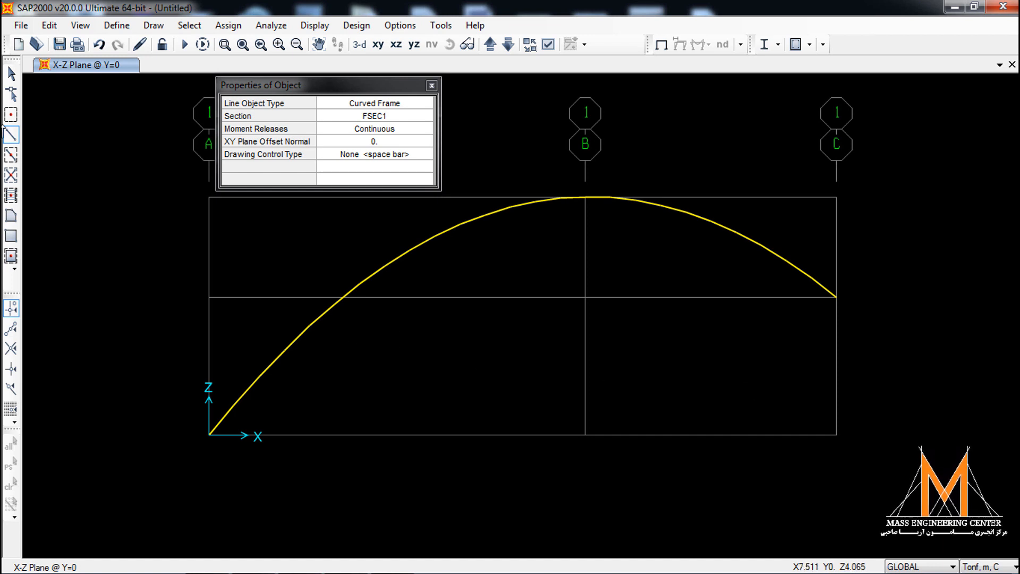
Assign pinned joint restraints (Translation 1, 2 and 3) to the two end joints of the arch.
{"action": "left_click", "coordinate": [11, 73]}
{"action": "left_click", "coordinate": [211, 430]}
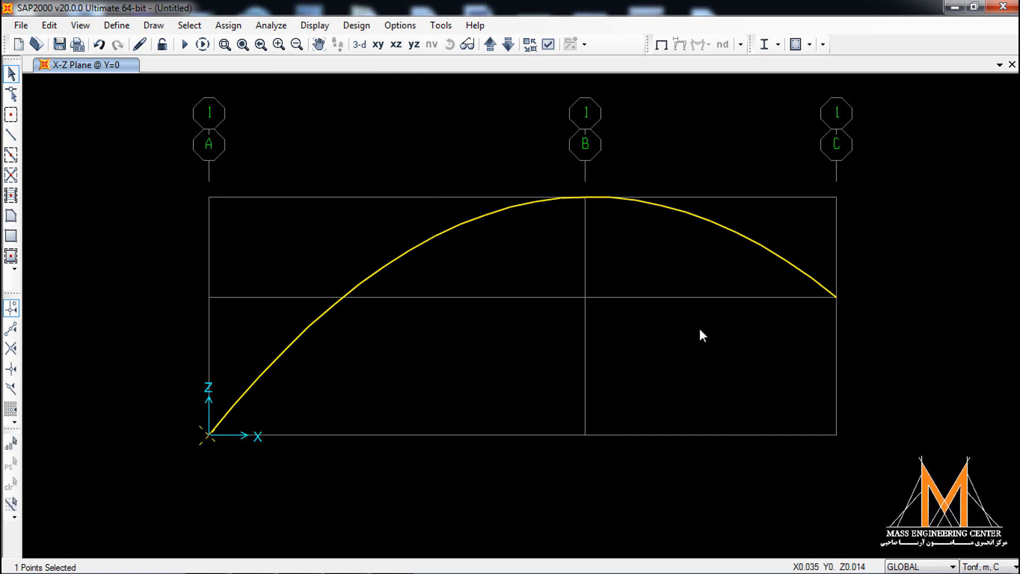
{"action": "left_click", "coordinate": [833, 296]}
{"action": "left_click", "coordinate": [228, 25]}
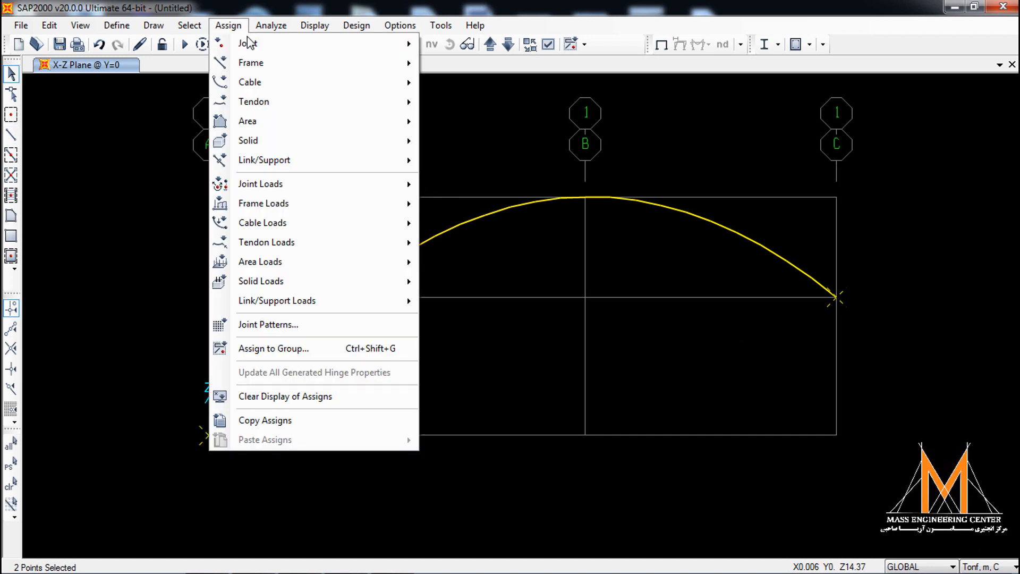
{"action": "mouse_move", "coordinate": [255, 43]}
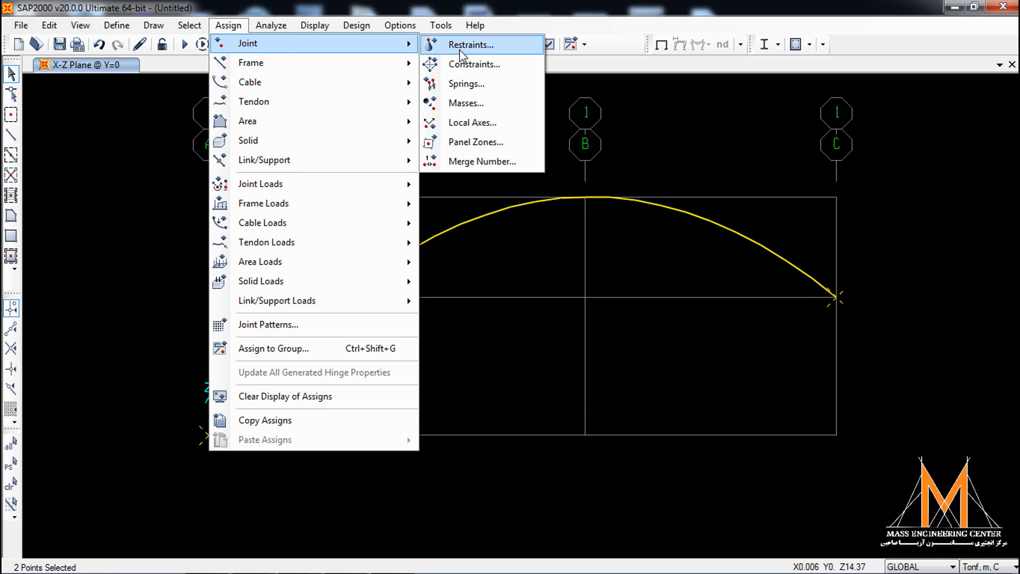
{"action": "left_click", "coordinate": [460, 51]}
{"action": "left_click", "coordinate": [483, 323]}
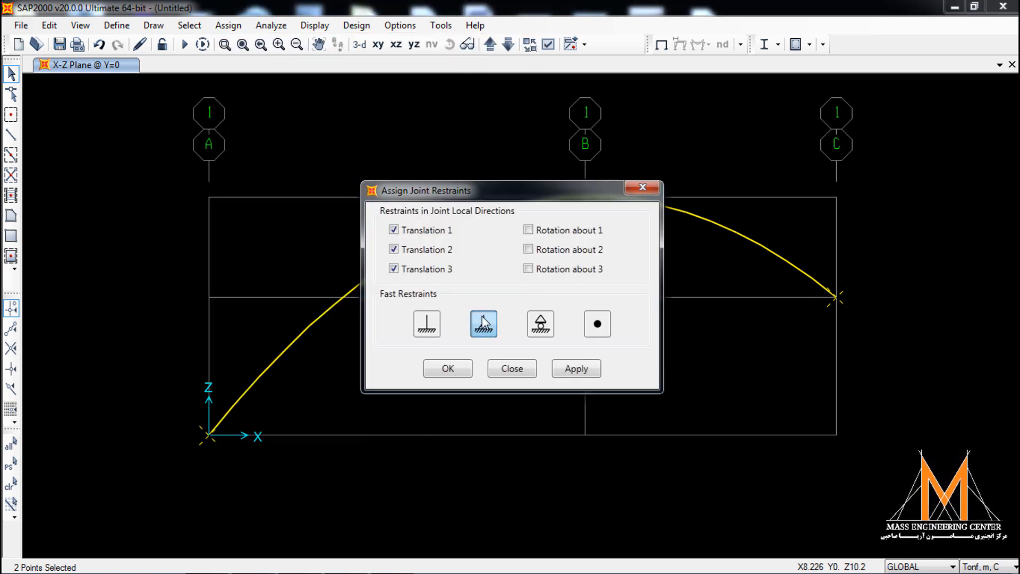
{"action": "left_click", "coordinate": [448, 368]}
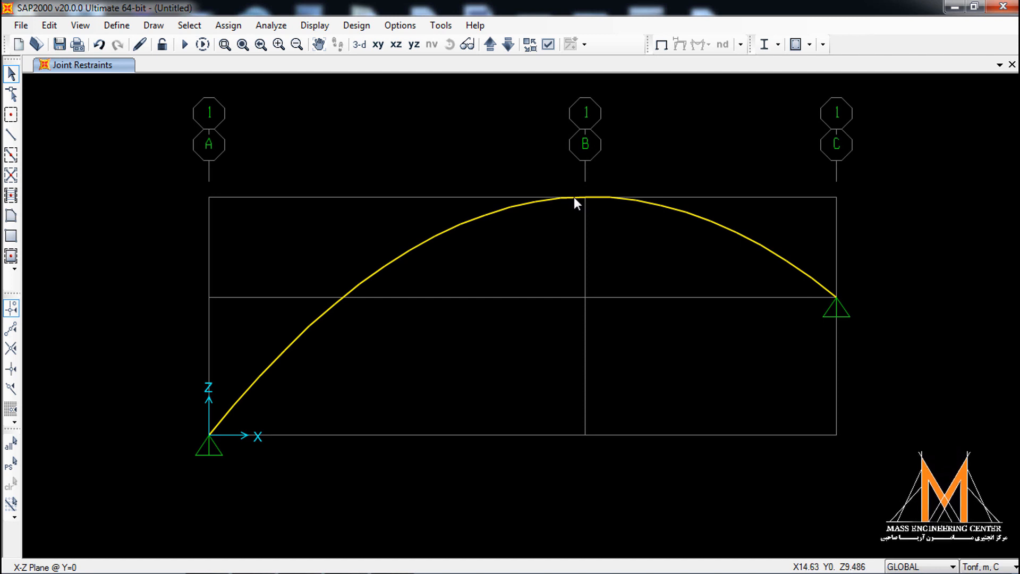
Release Torsion, Moment 22 and Moment 33 only at the End of the crown segment on the grid A side of line B.
{"action": "left_click", "coordinate": [573, 196]}
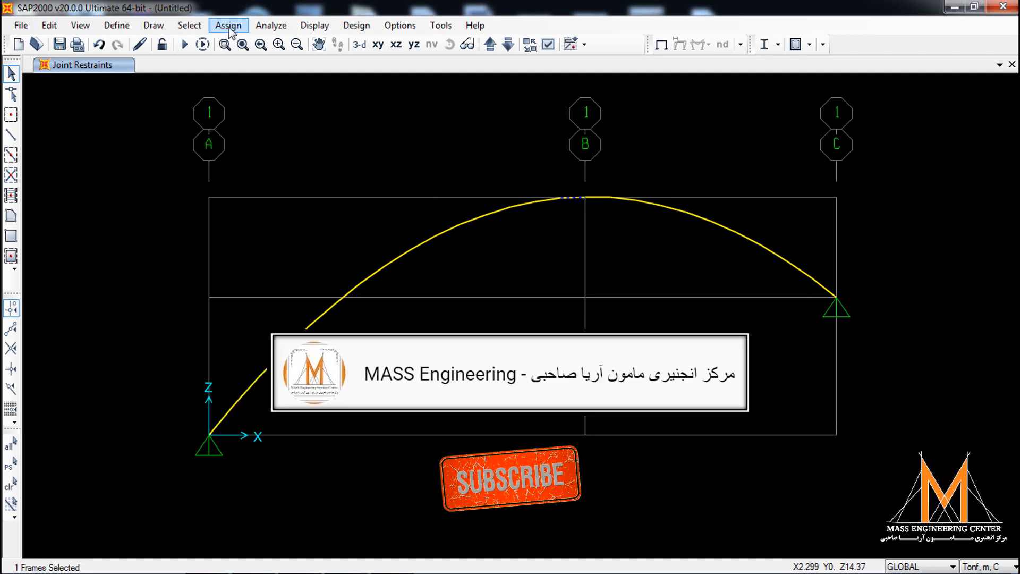
{"action": "left_click", "coordinate": [228, 25]}
{"action": "mouse_move", "coordinate": [250, 63]}
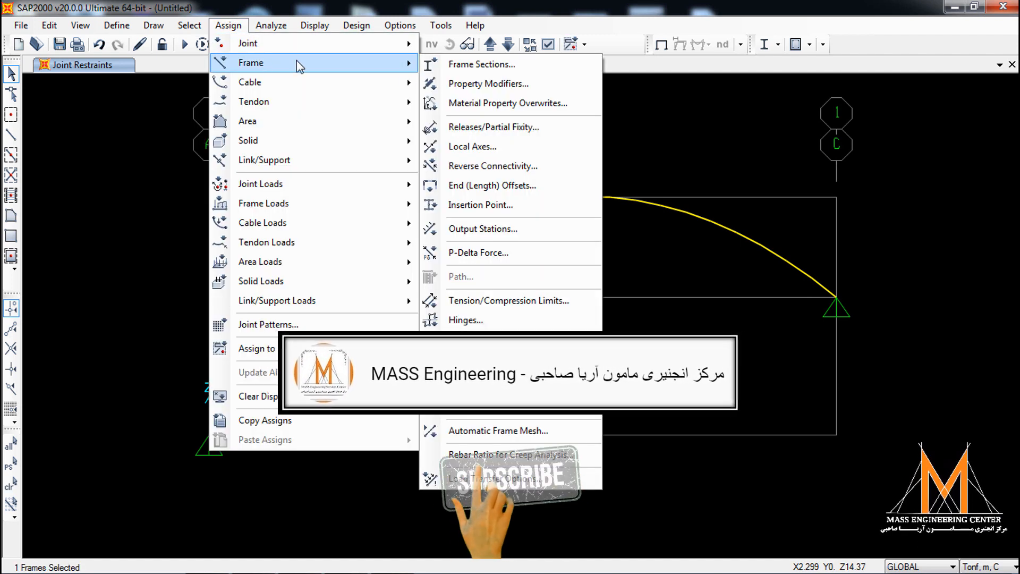
{"action": "left_click", "coordinate": [494, 128]}
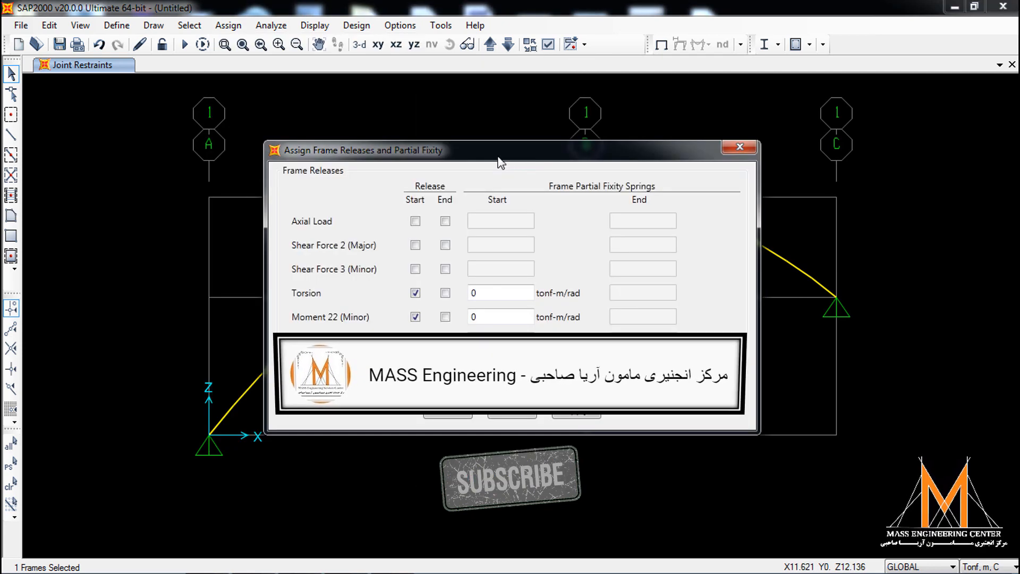
{"action": "left_click_drag", "start_coordinate": [468, 150], "coordinate": [703, 268]}
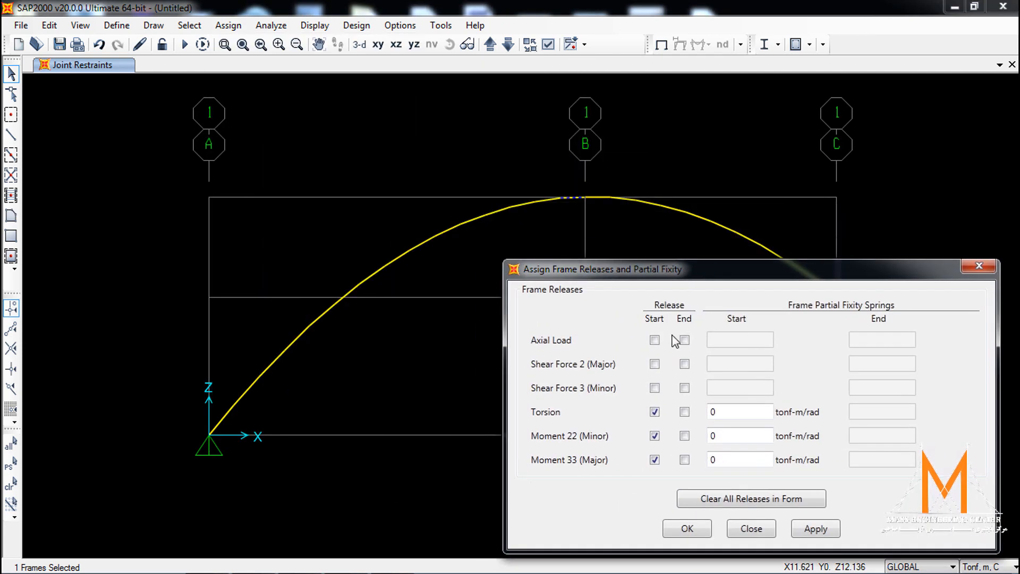
{"action": "left_click", "coordinate": [685, 412]}
{"action": "left_click", "coordinate": [685, 436]}
{"action": "left_click", "coordinate": [685, 459]}
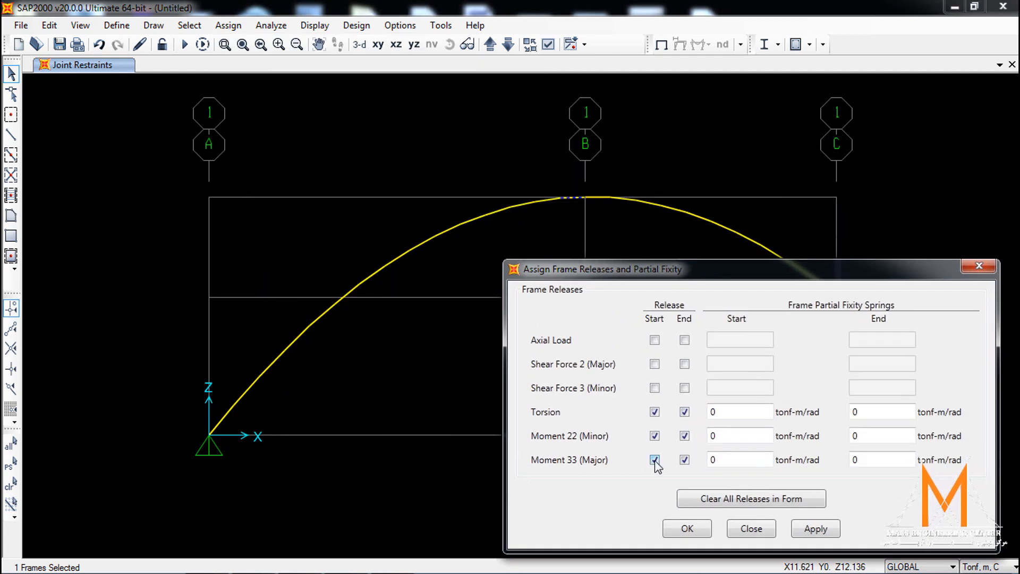
{"action": "left_click", "coordinate": [654, 460]}
{"action": "left_click", "coordinate": [654, 436]}
{"action": "left_click", "coordinate": [655, 412]}
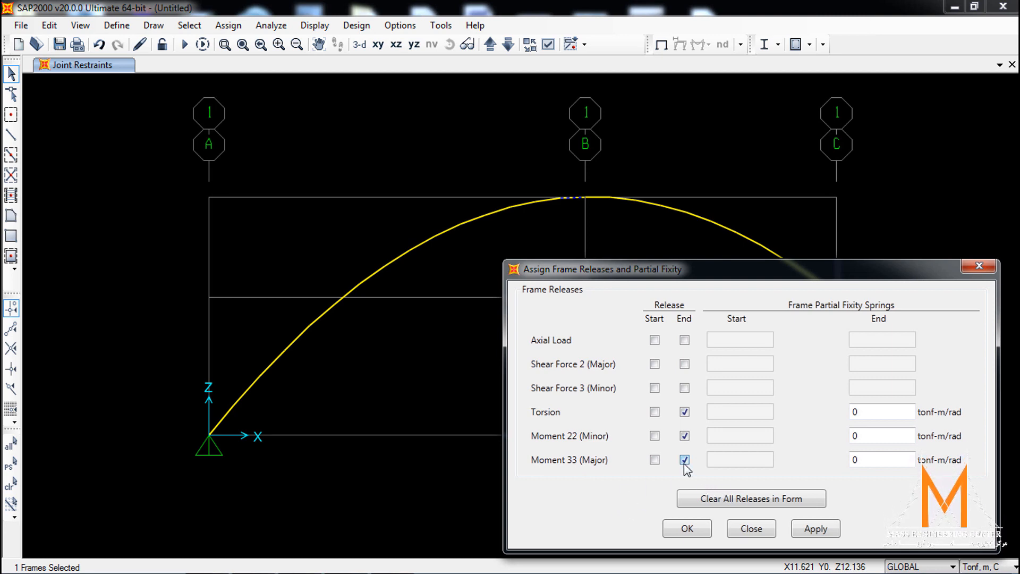
{"action": "left_click", "coordinate": [813, 529]}
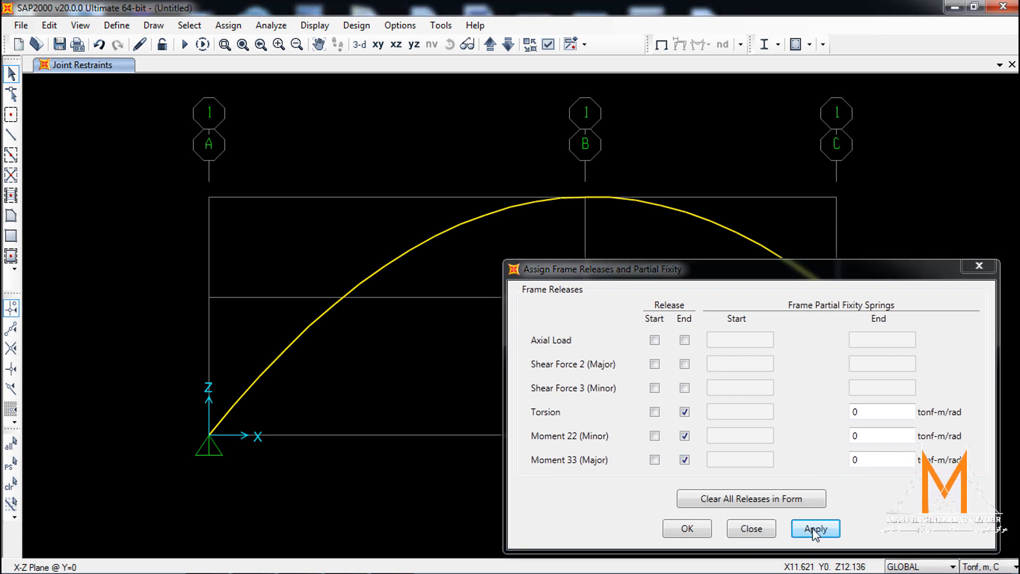
{"action": "left_click", "coordinate": [706, 525]}
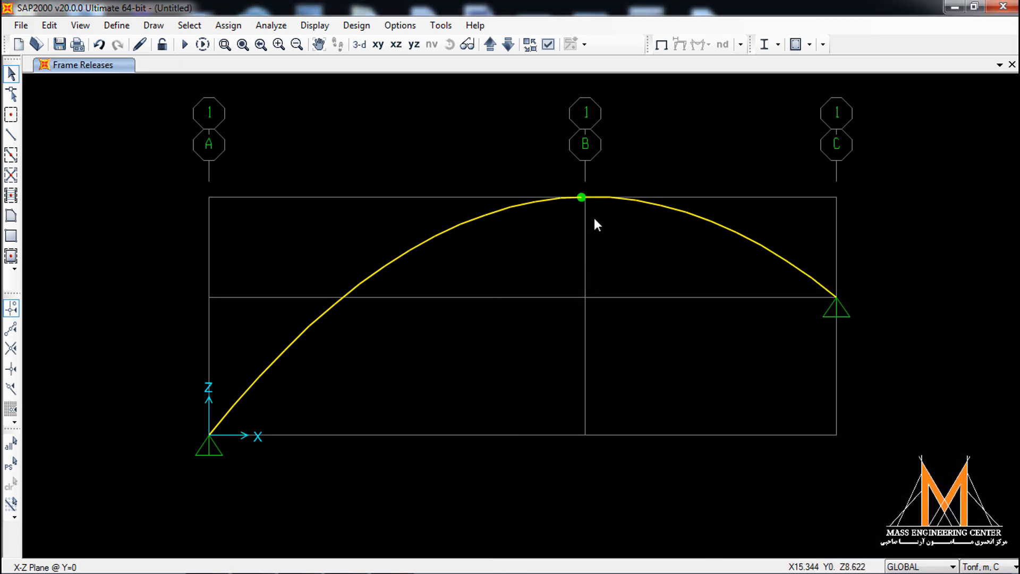
Release Torsion, Moment 22 and Moment 33 only at the Start of the crown segment toward grid C, and clear the display of assigns.
{"action": "left_click", "coordinate": [591, 199]}
{"action": "left_click", "coordinate": [598, 198]}
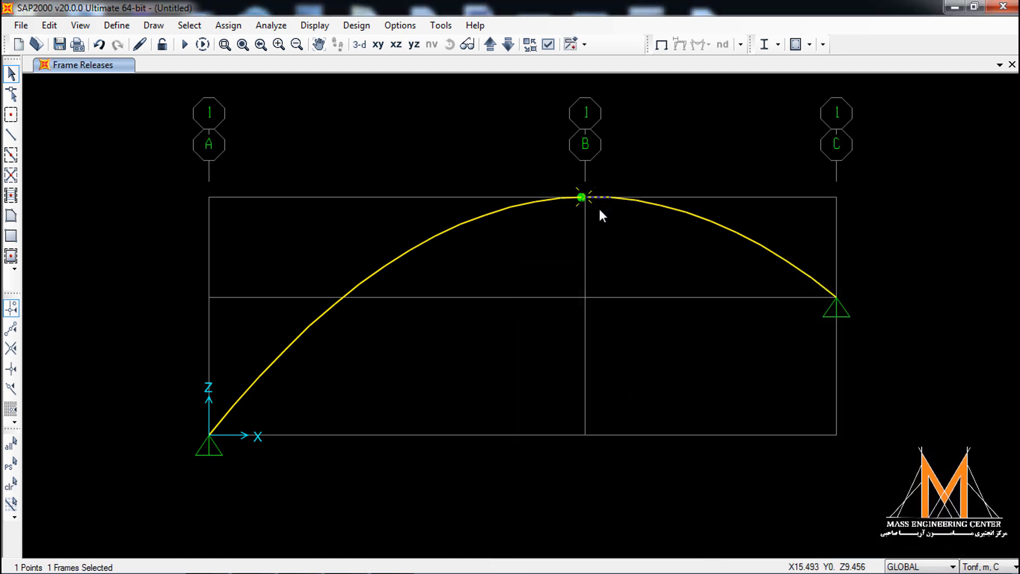
{"action": "left_click", "coordinate": [228, 25]}
{"action": "mouse_move", "coordinate": [253, 64]}
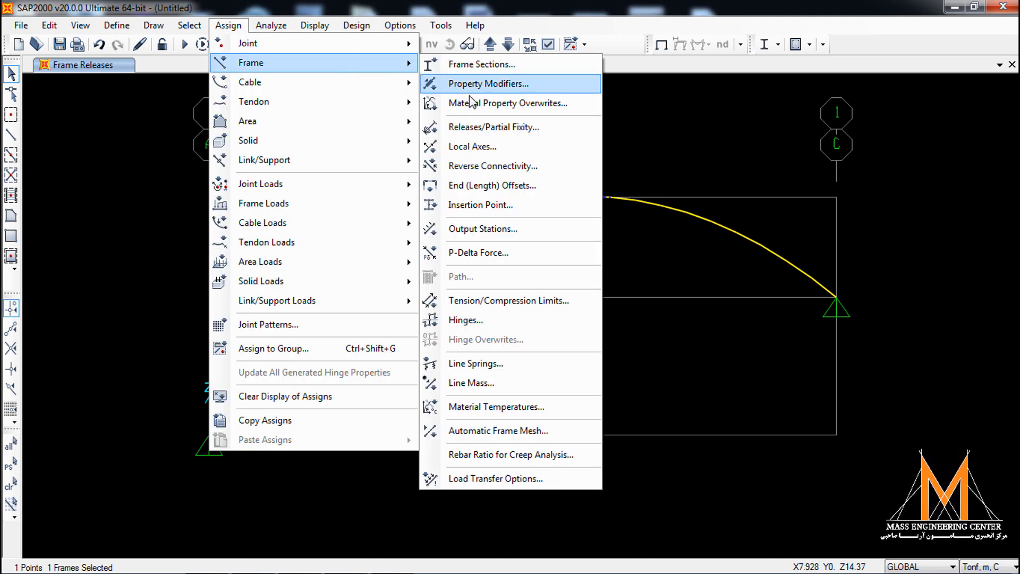
{"action": "left_click", "coordinate": [490, 128]}
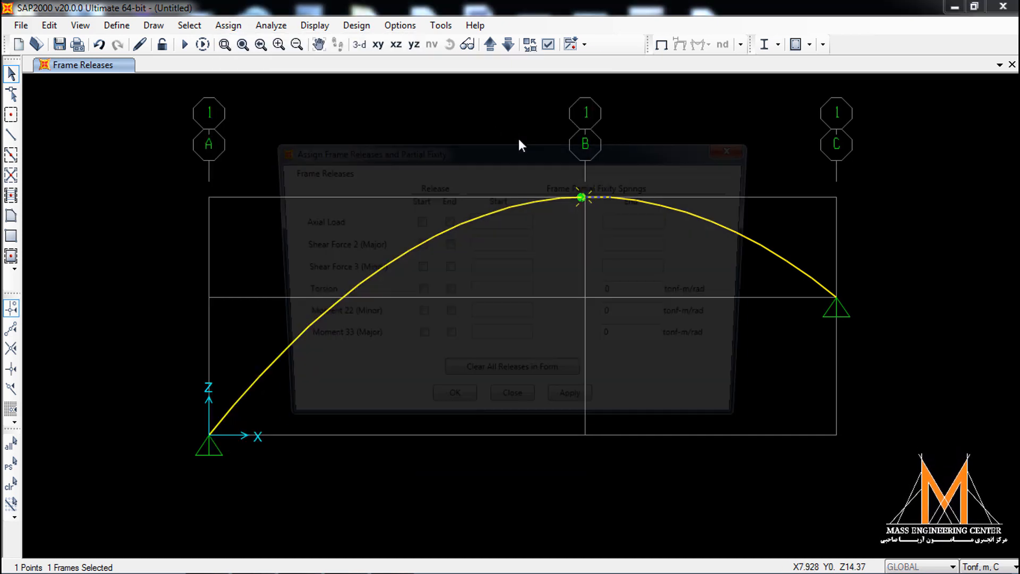
{"action": "left_click_drag", "start_coordinate": [449, 157], "coordinate": [676, 273]}
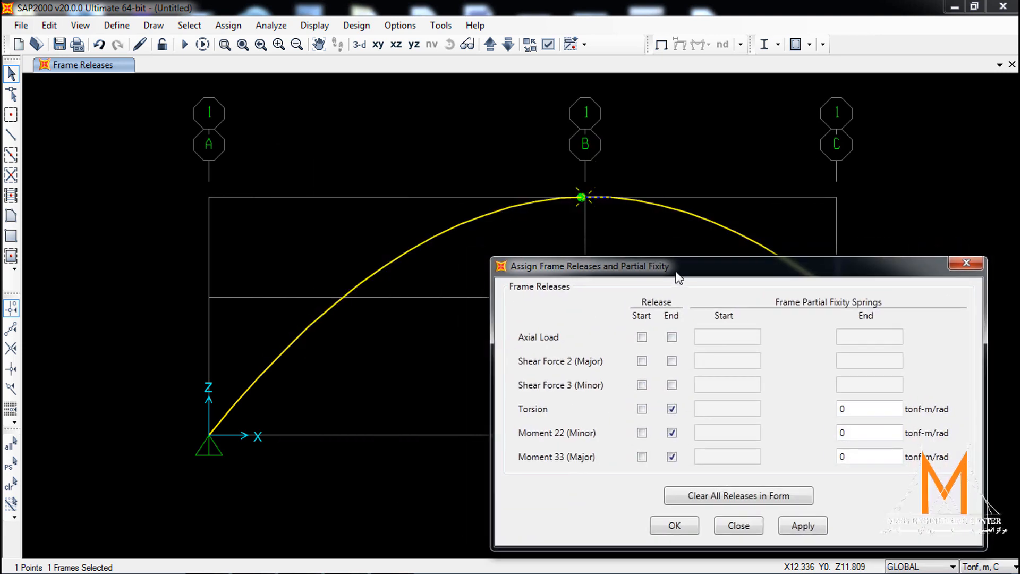
{"action": "left_click", "coordinate": [642, 410]}
{"action": "left_click", "coordinate": [642, 432]}
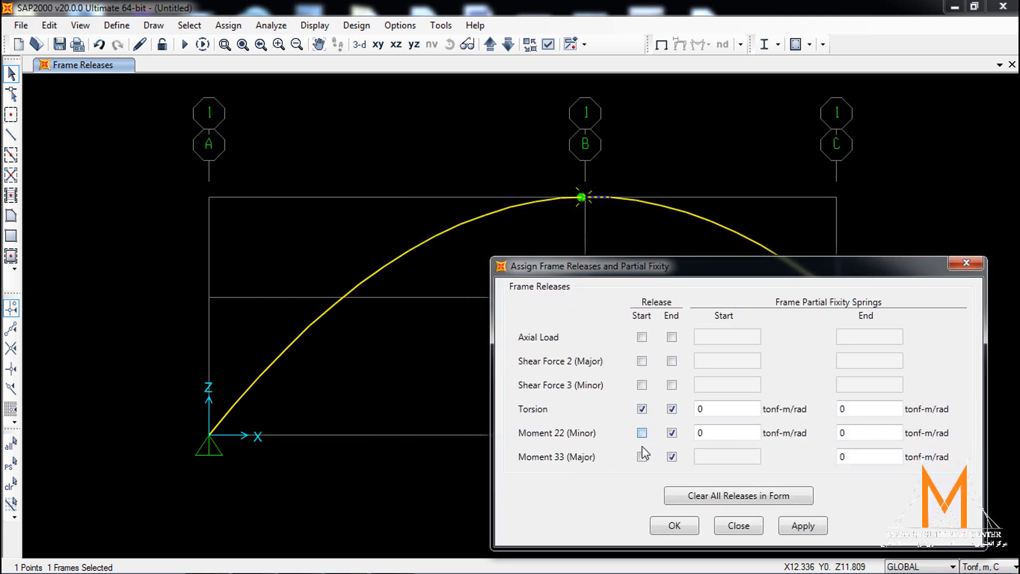
{"action": "left_click", "coordinate": [641, 457]}
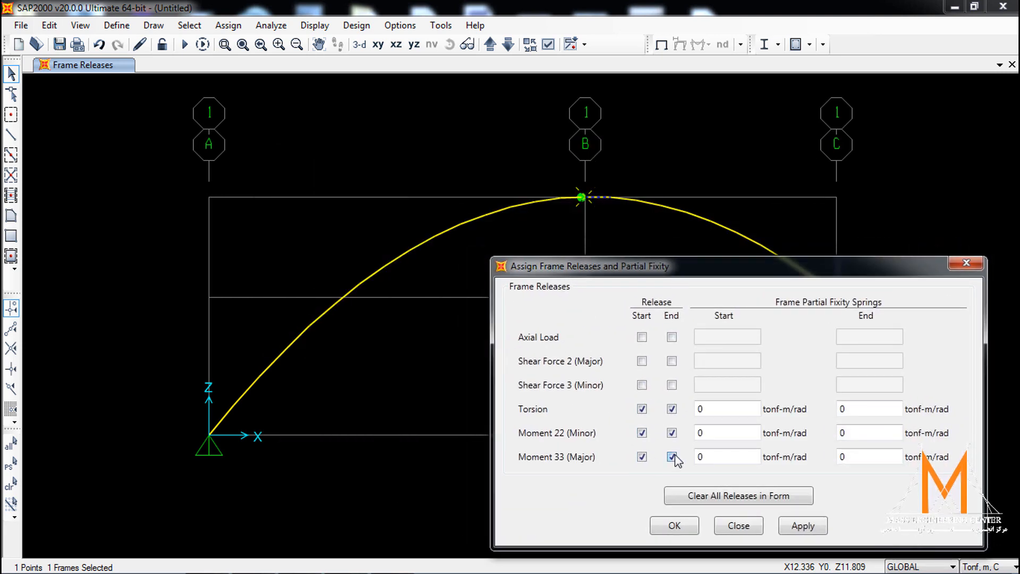
{"action": "left_click", "coordinate": [672, 457]}
{"action": "left_click", "coordinate": [672, 432]}
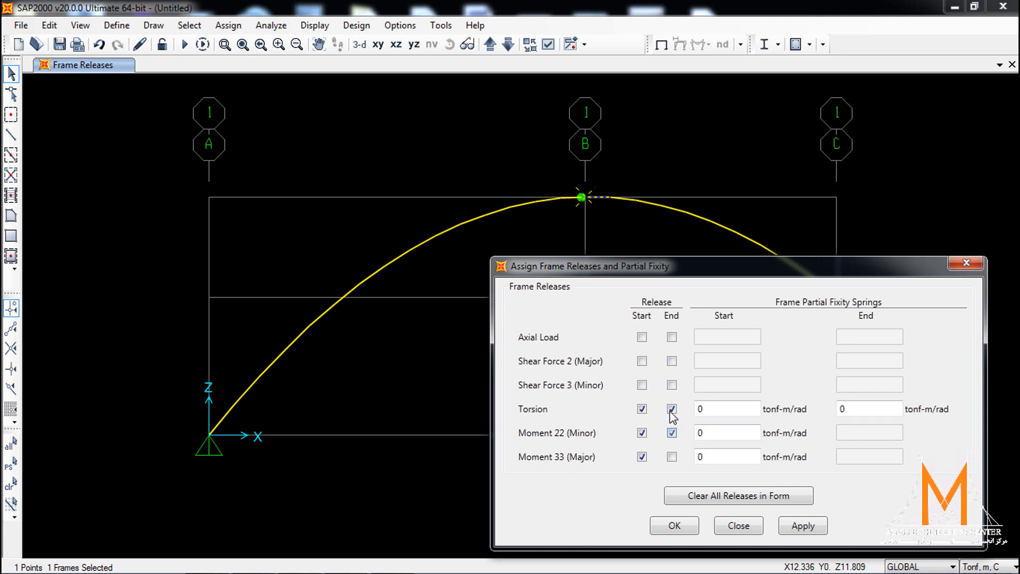
{"action": "left_click", "coordinate": [672, 409]}
{"action": "left_click", "coordinate": [803, 526]}
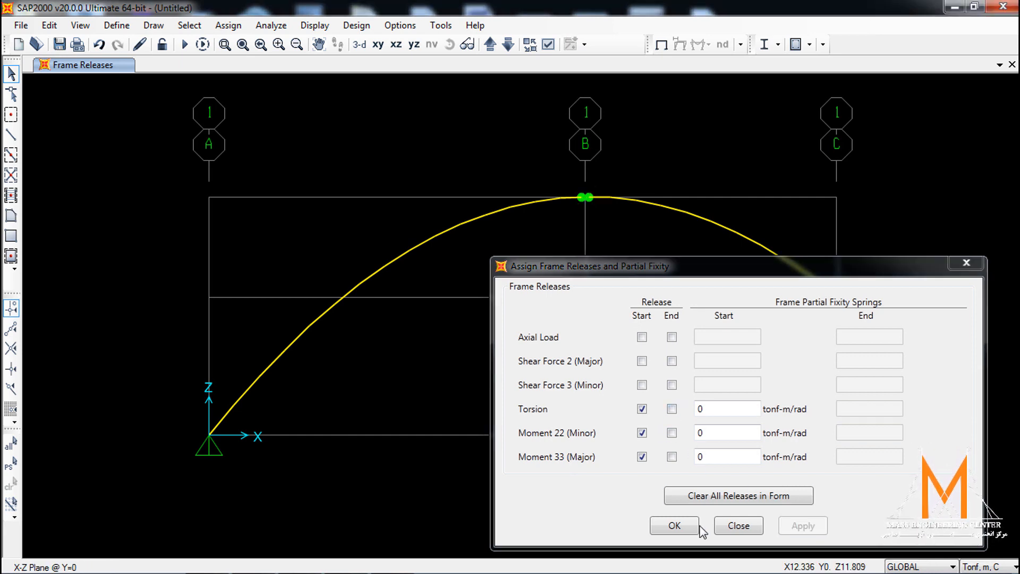
{"action": "left_click", "coordinate": [684, 528]}
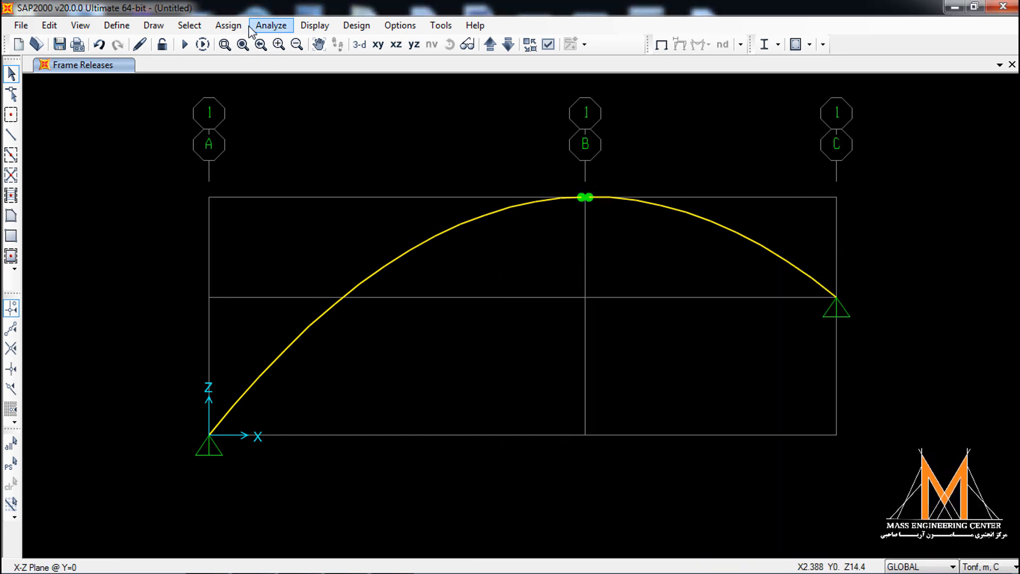
{"action": "left_click", "coordinate": [234, 29]}
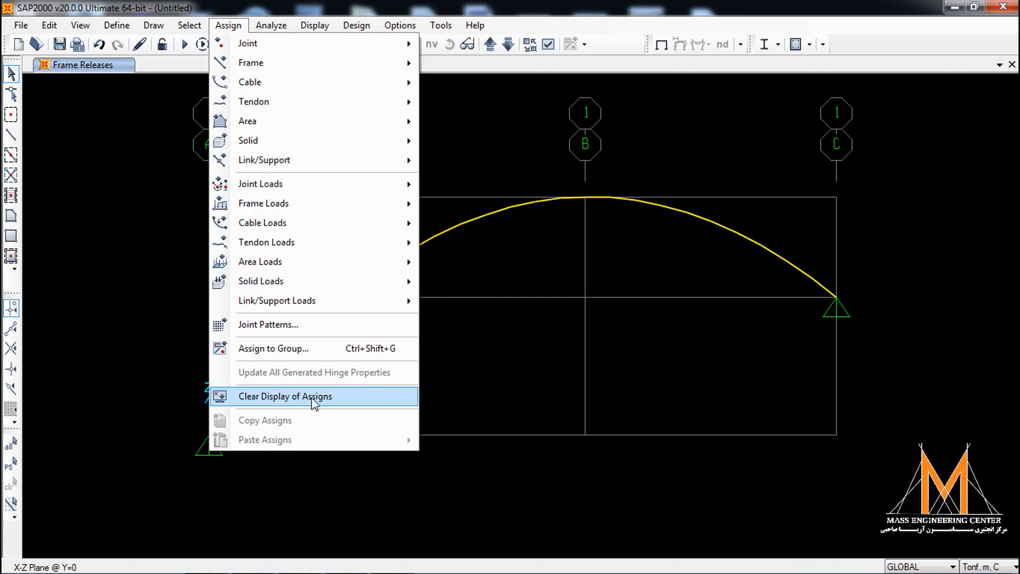
{"action": "left_click", "coordinate": [304, 399]}
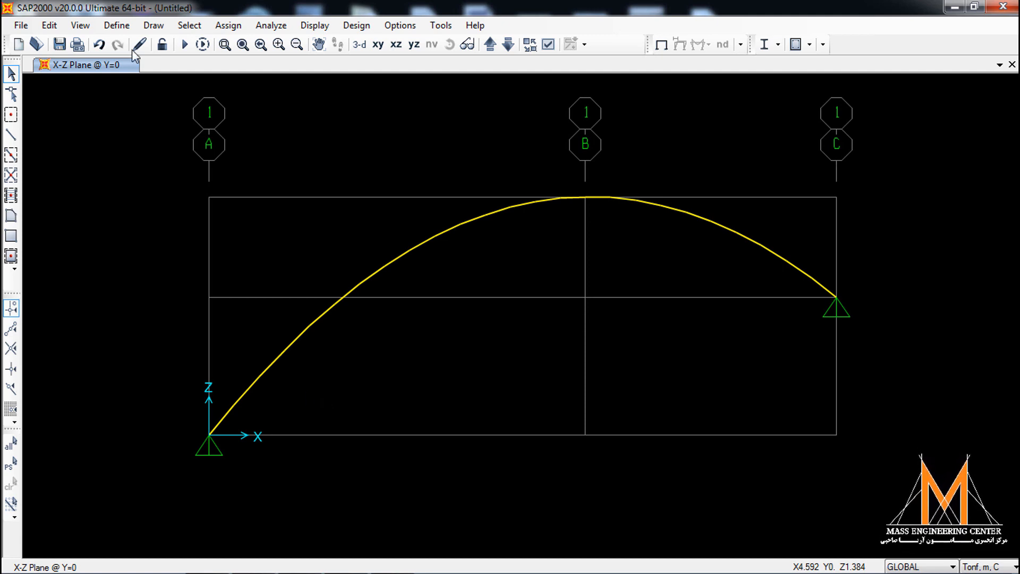
Modify the DEAD load pattern so its self weight multiplier is 0.
{"action": "left_click", "coordinate": [118, 26]}
{"action": "left_click", "coordinate": [202, 268]}
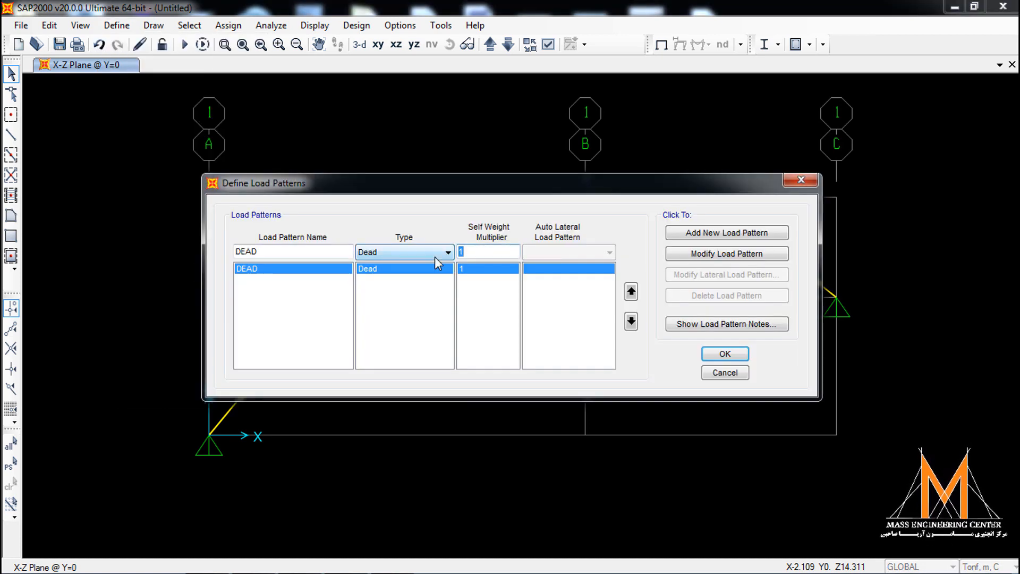
{"action": "type", "text": "0"}
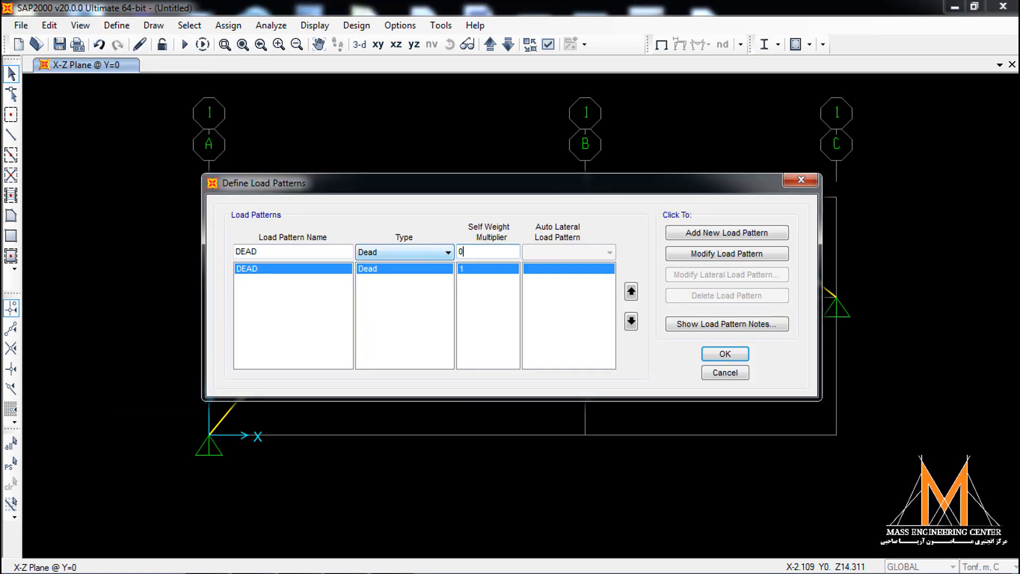
{"action": "left_click", "coordinate": [744, 254]}
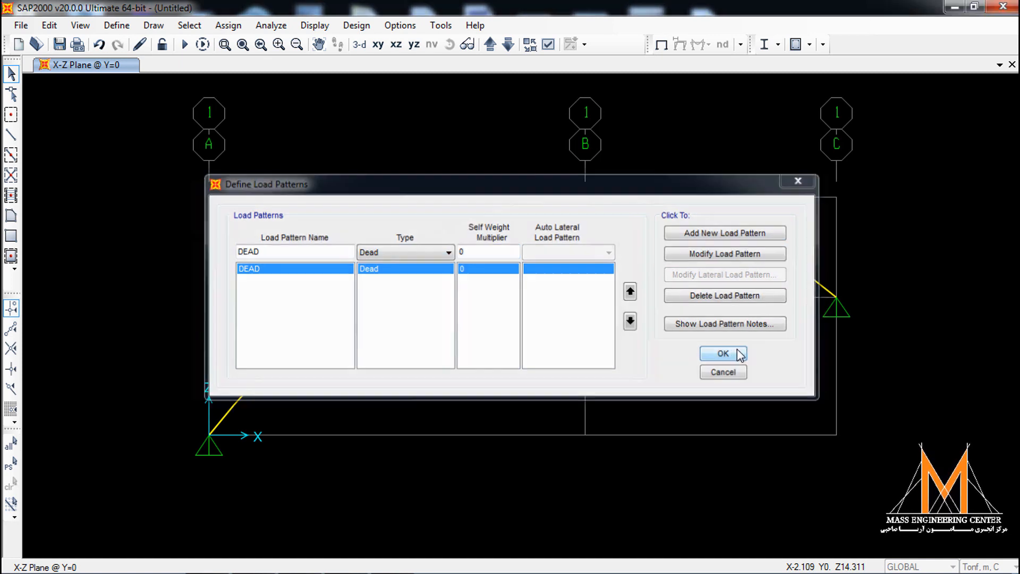
{"action": "left_click", "coordinate": [735, 353]}
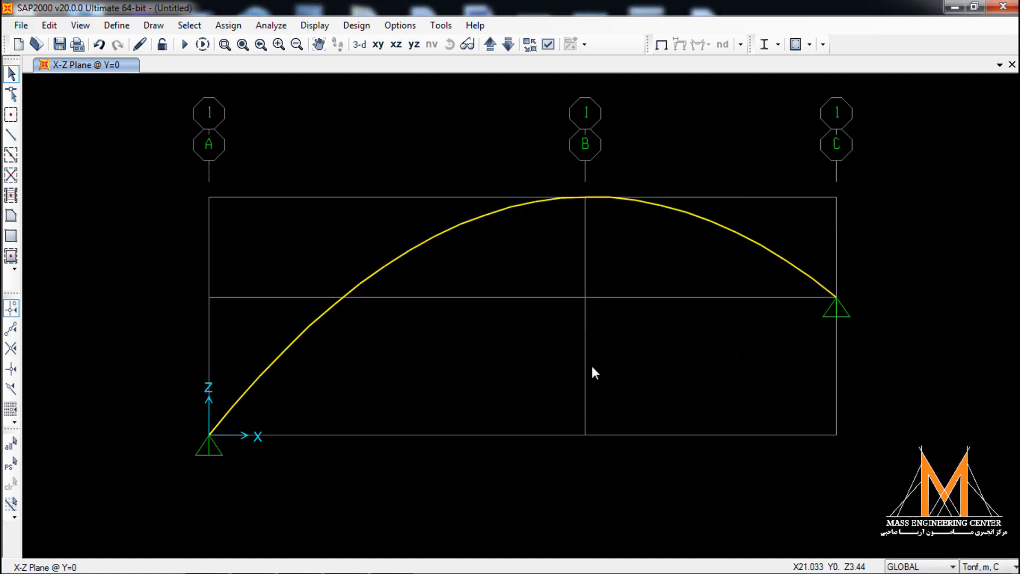
Set the analysis options to the Plane Frame degrees of freedom in the XZ plane.
{"action": "left_click", "coordinate": [268, 29]}
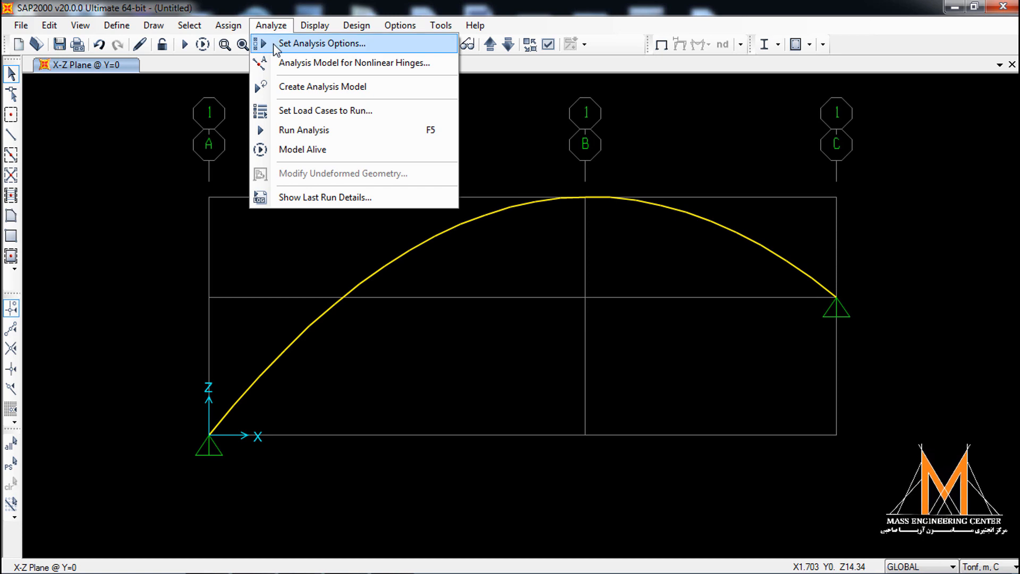
{"action": "left_click", "coordinate": [276, 43]}
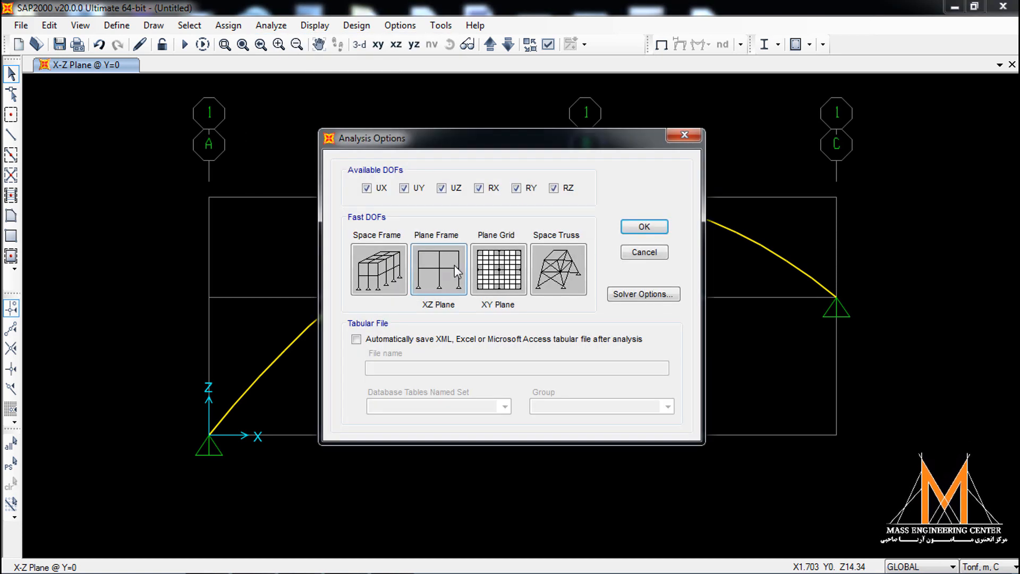
{"action": "left_click", "coordinate": [644, 227]}
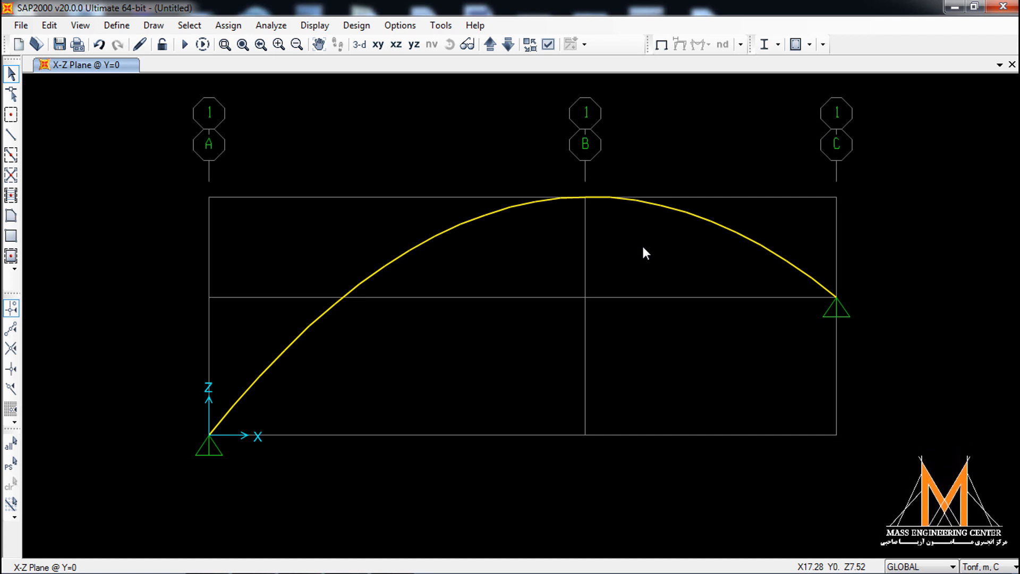
Assign a uniform Gravity Projected distributed load of 4.5 tonf/m in the DEAD pattern to all arch frames, replacing existing loads.
{"action": "left_click_drag", "start_coordinate": [871, 129], "coordinate": [281, 285]}
{"action": "left_click_drag", "start_coordinate": [375, 238], "coordinate": [182, 418]}
{"action": "left_click", "coordinate": [242, 26]}
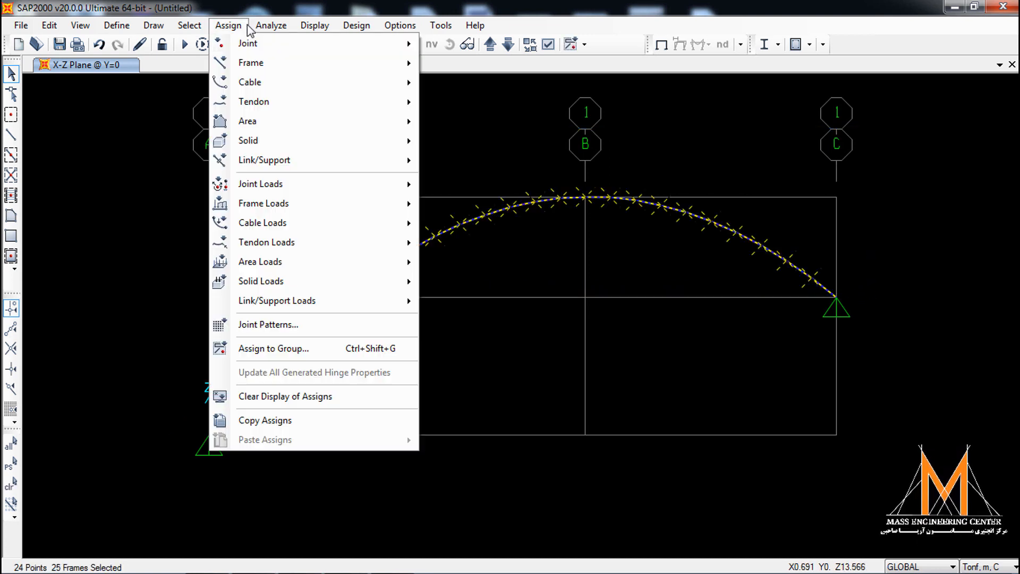
{"action": "mouse_move", "coordinate": [324, 212]}
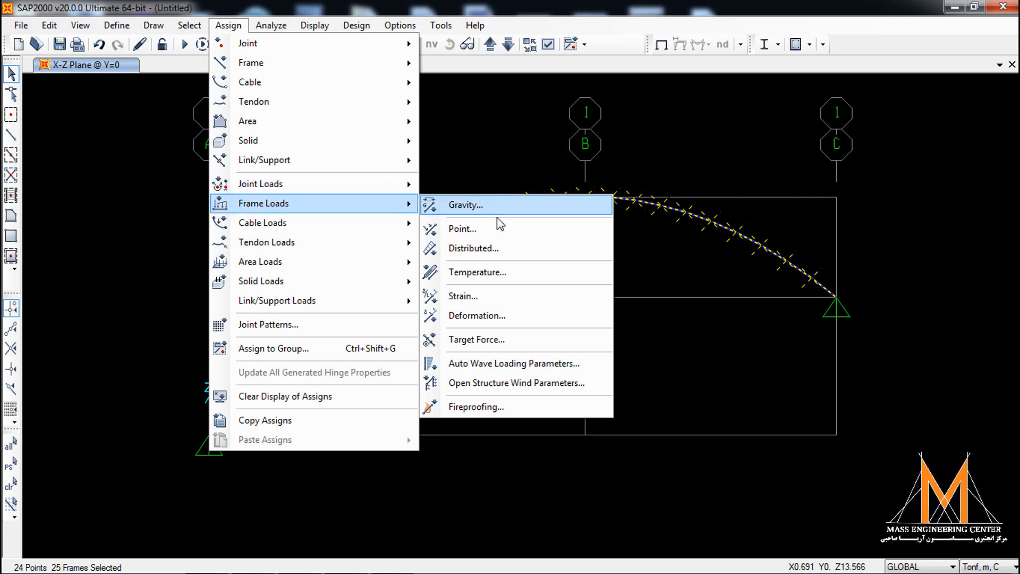
{"action": "left_click", "coordinate": [498, 248]}
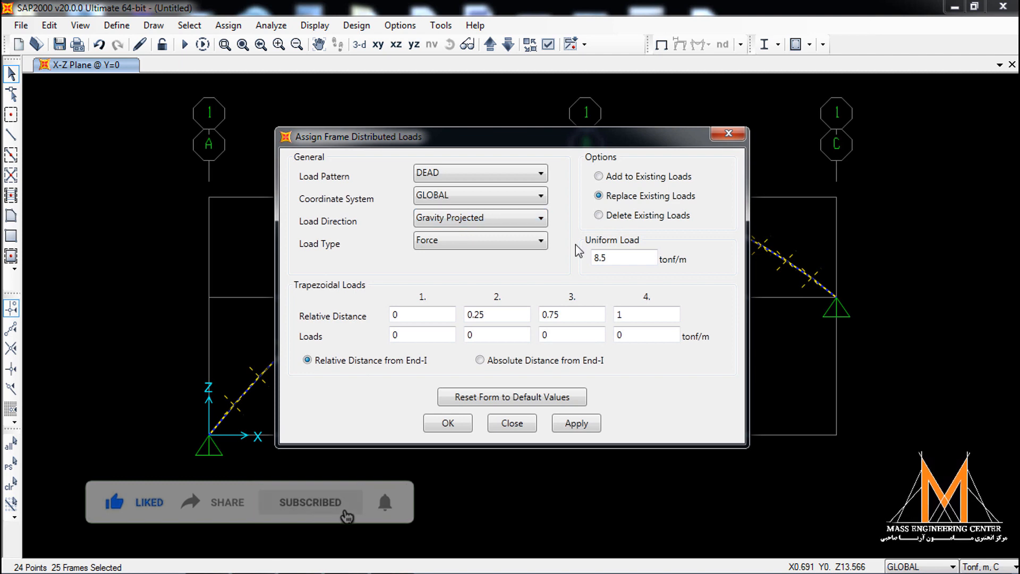
{"action": "double_click", "coordinate": [619, 258]}
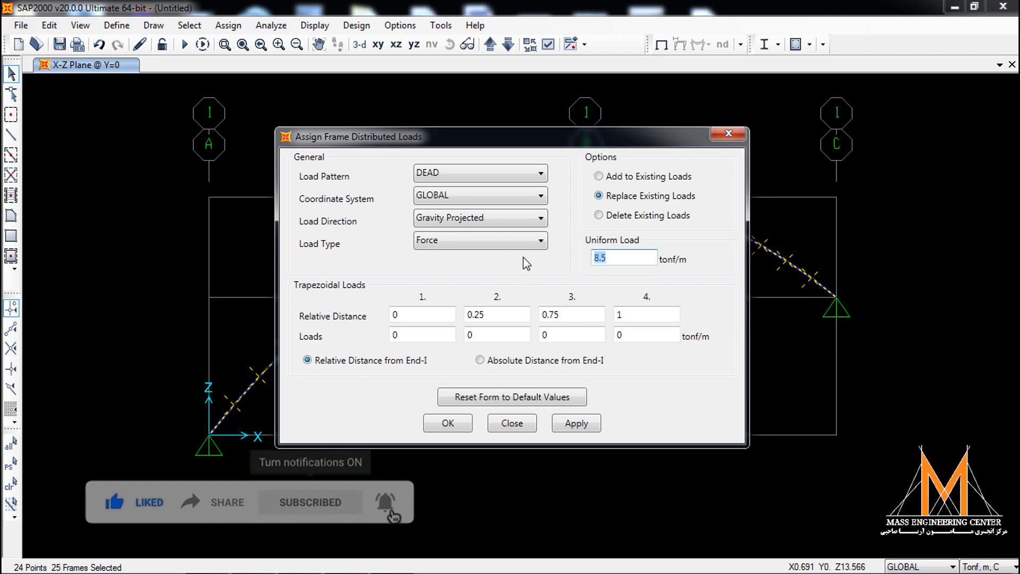
{"action": "type", "text": "4.5"}
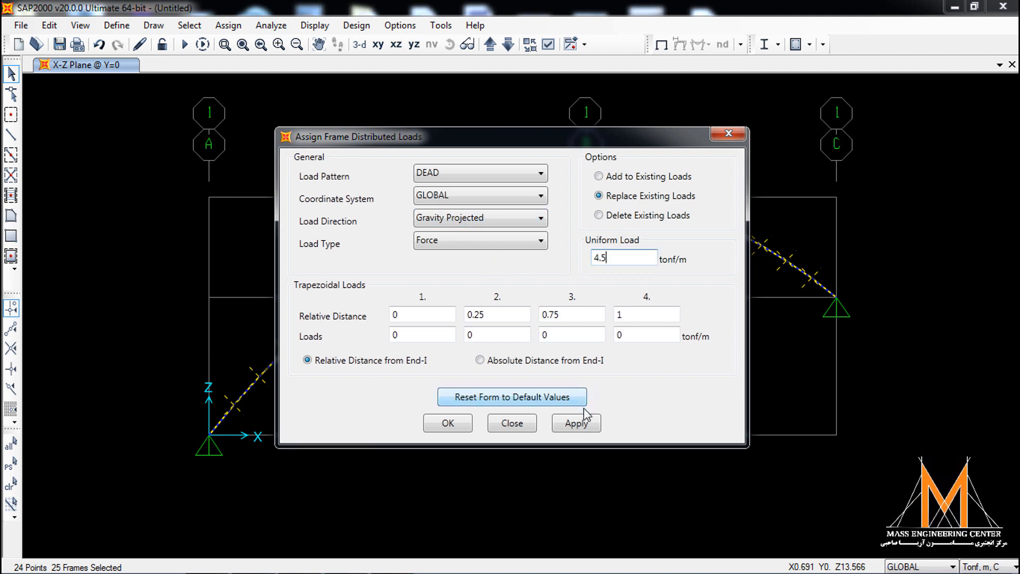
{"action": "left_click", "coordinate": [579, 425]}
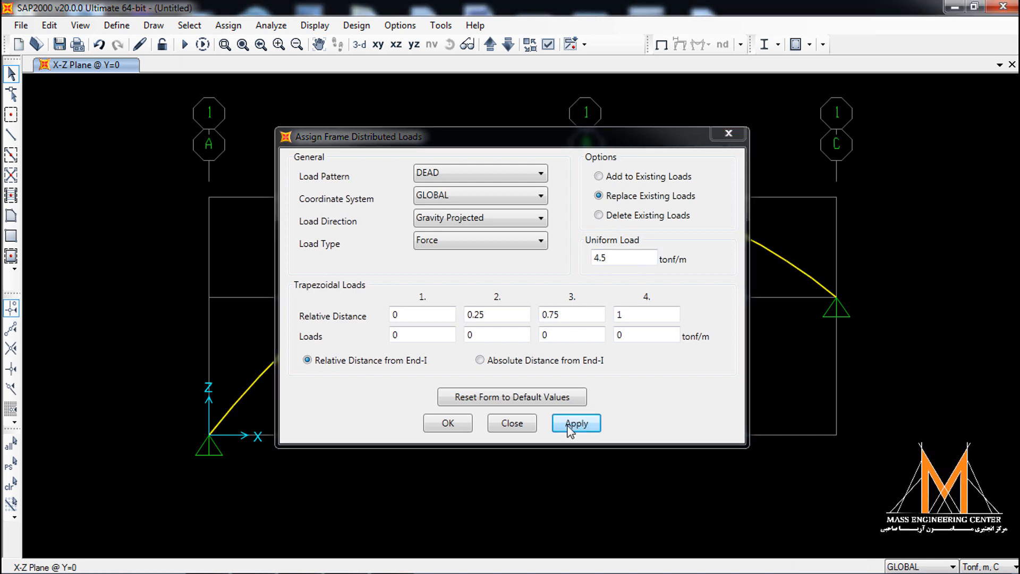
{"action": "left_click", "coordinate": [448, 422]}
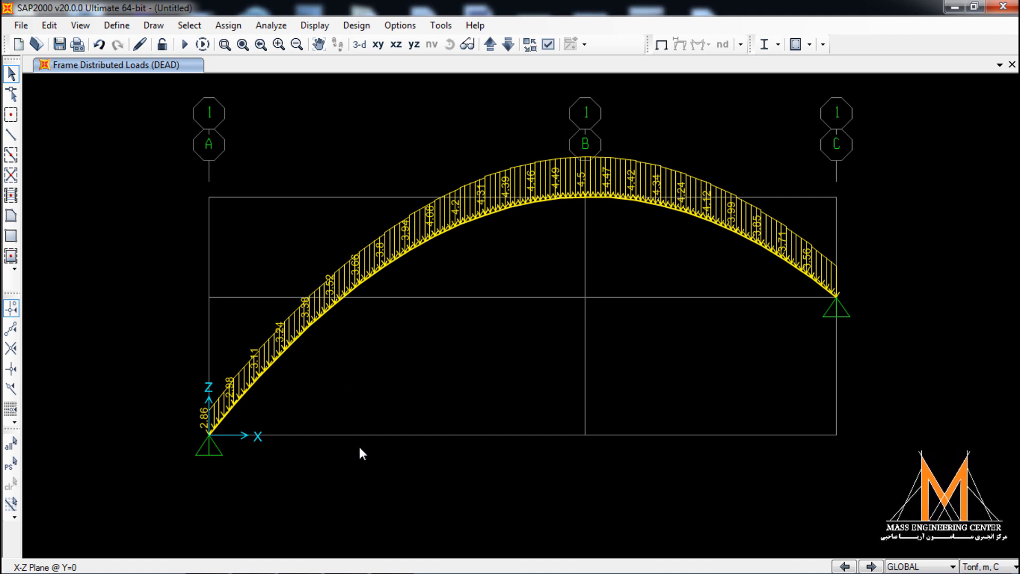
Apply a DEAD joint force of -6 tonf in Global Z at the upper end of the fifth segment from the grid A support.
{"action": "left_click", "coordinate": [223, 421]}
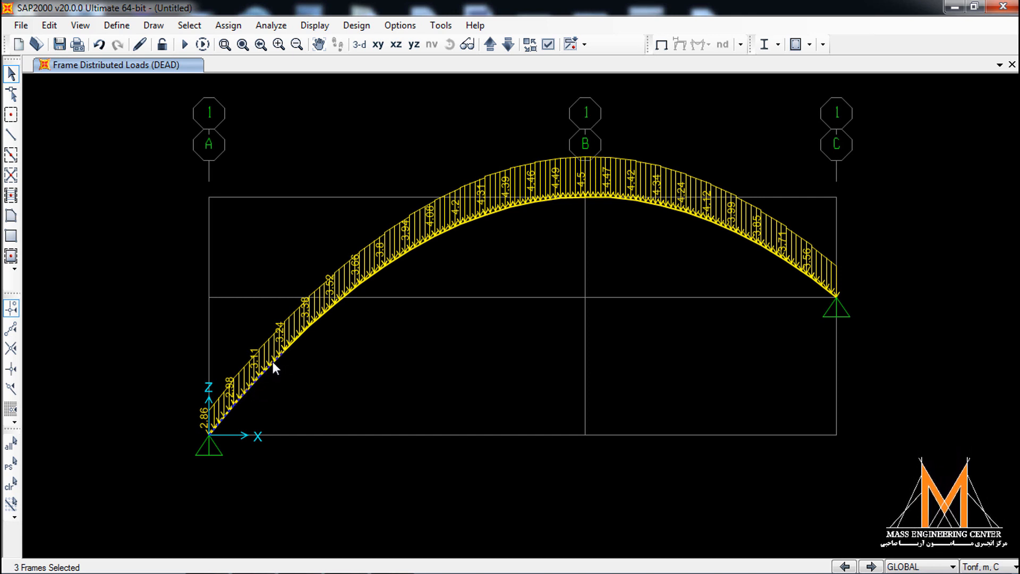
{"action": "left_click", "coordinate": [332, 306]}
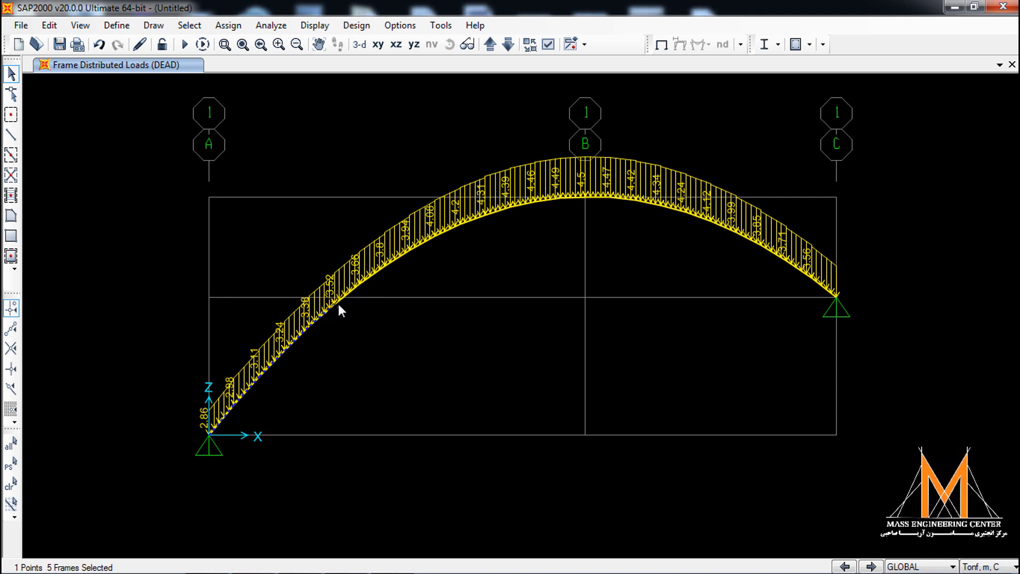
{"action": "left_click", "coordinate": [228, 25]}
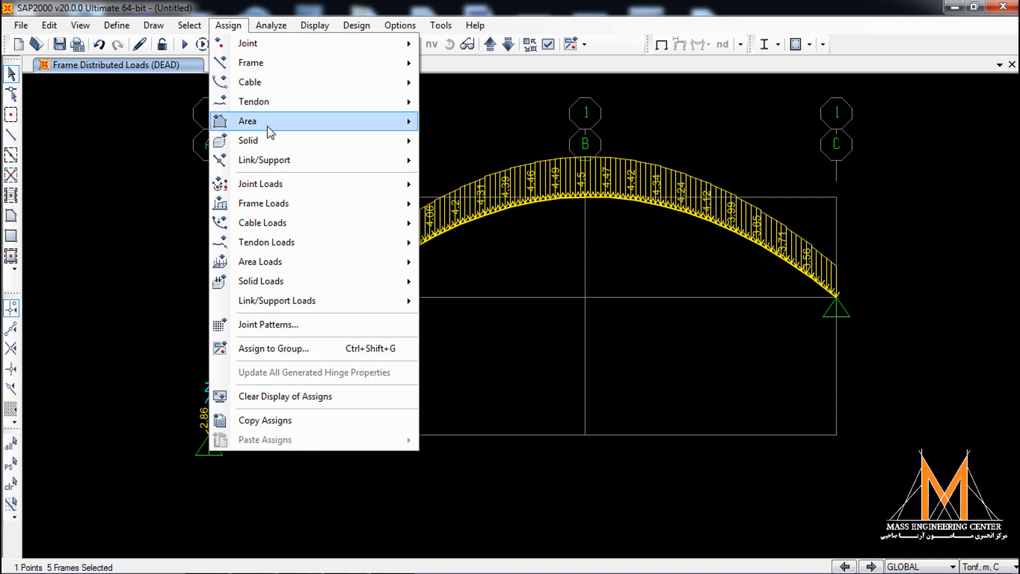
{"action": "mouse_move", "coordinate": [338, 186]}
{"action": "left_click", "coordinate": [452, 191]}
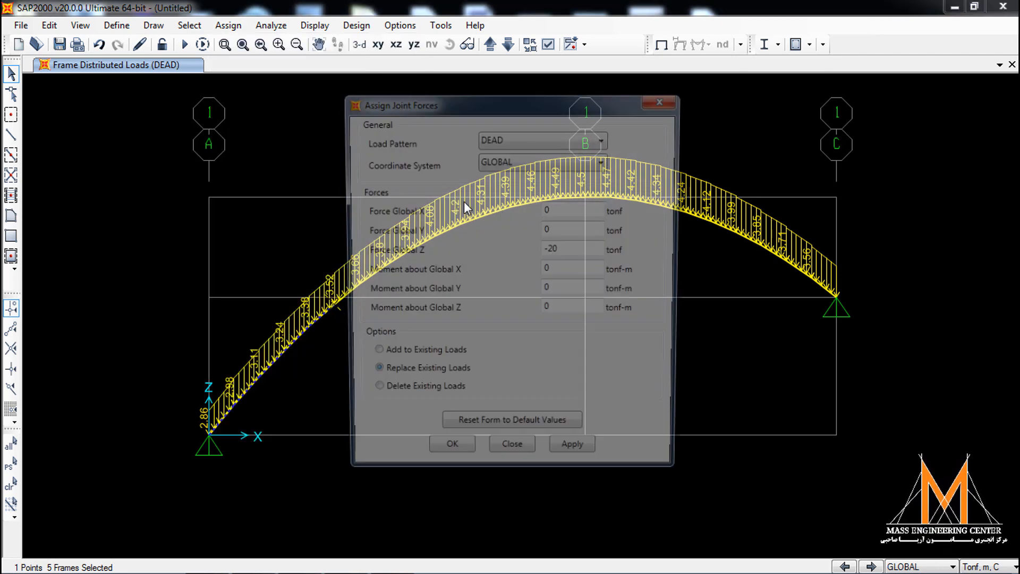
{"action": "double_click", "coordinate": [579, 249]}
{"action": "left_click_drag", "start_coordinate": [451, 104], "coordinate": [639, 107]}
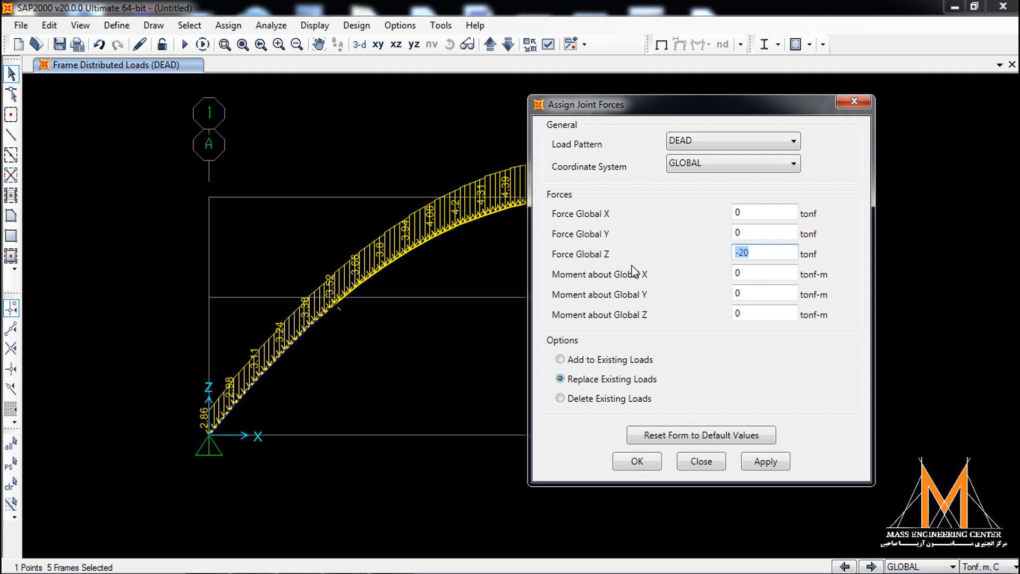
{"action": "type", "text": "-6"}
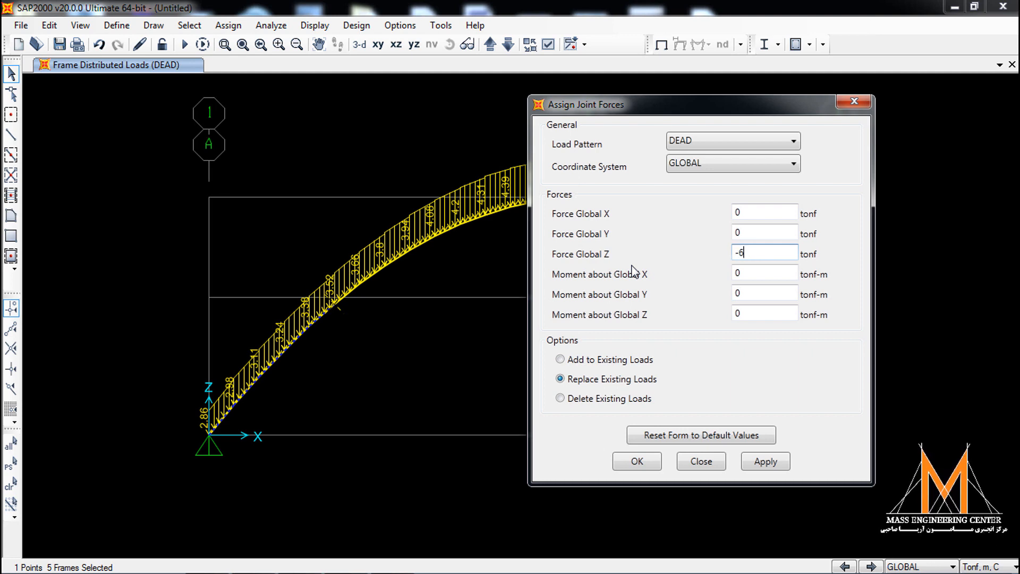
{"action": "left_click", "coordinate": [765, 461]}
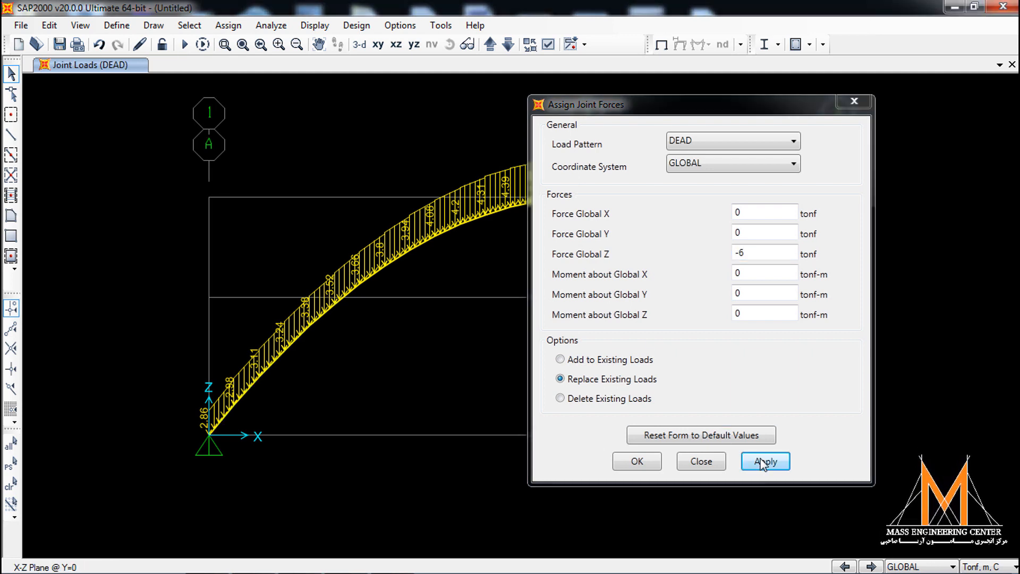
{"action": "left_click", "coordinate": [637, 461]}
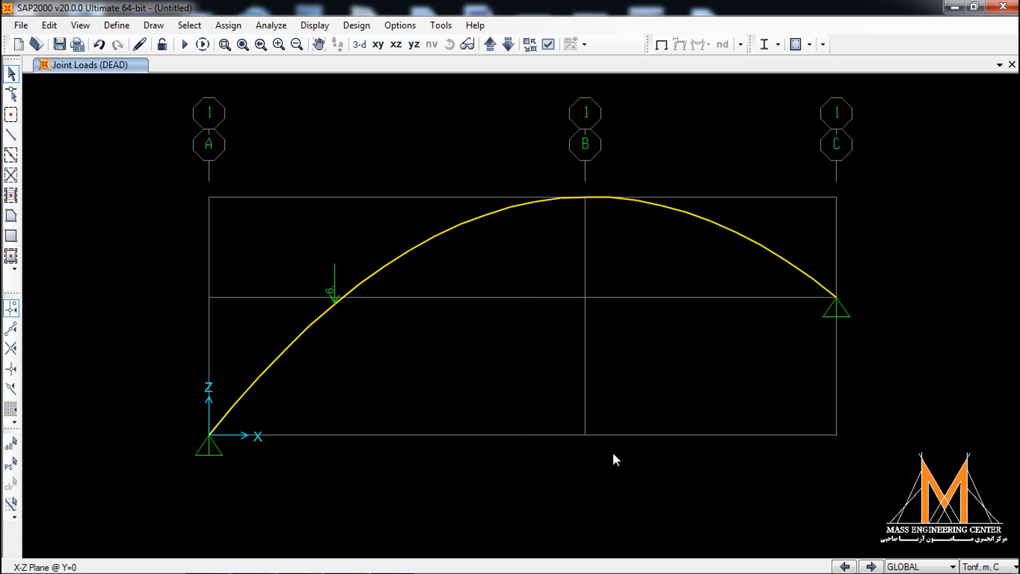
Display the DEAD span force loads on the frame elements with values and inspect them along the arch.
{"action": "left_click", "coordinate": [315, 25]}
{"action": "mouse_move", "coordinate": [419, 122]}
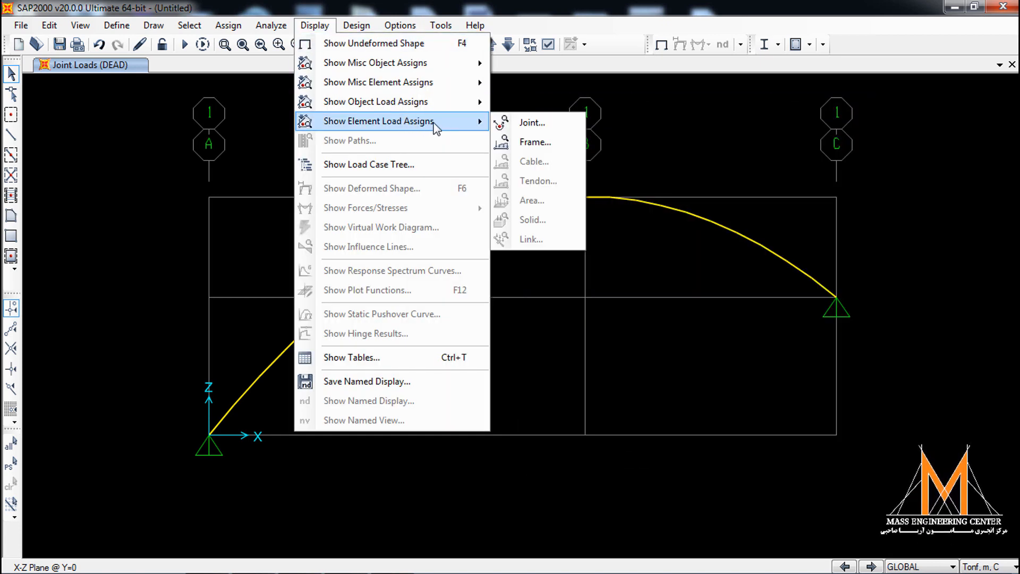
{"action": "left_click", "coordinate": [547, 148]}
{"action": "left_click", "coordinate": [573, 343]}
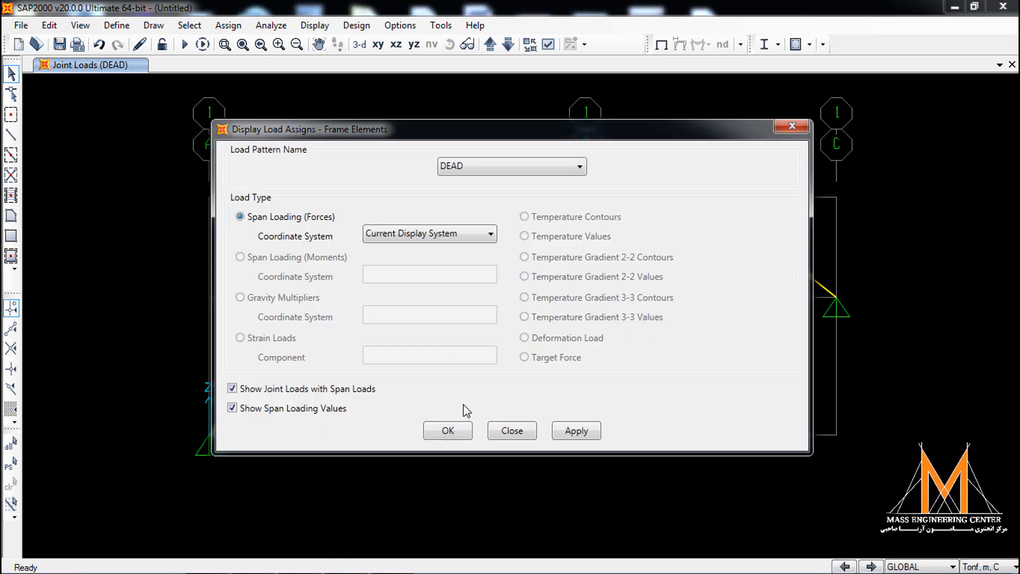
{"action": "left_click", "coordinate": [449, 429]}
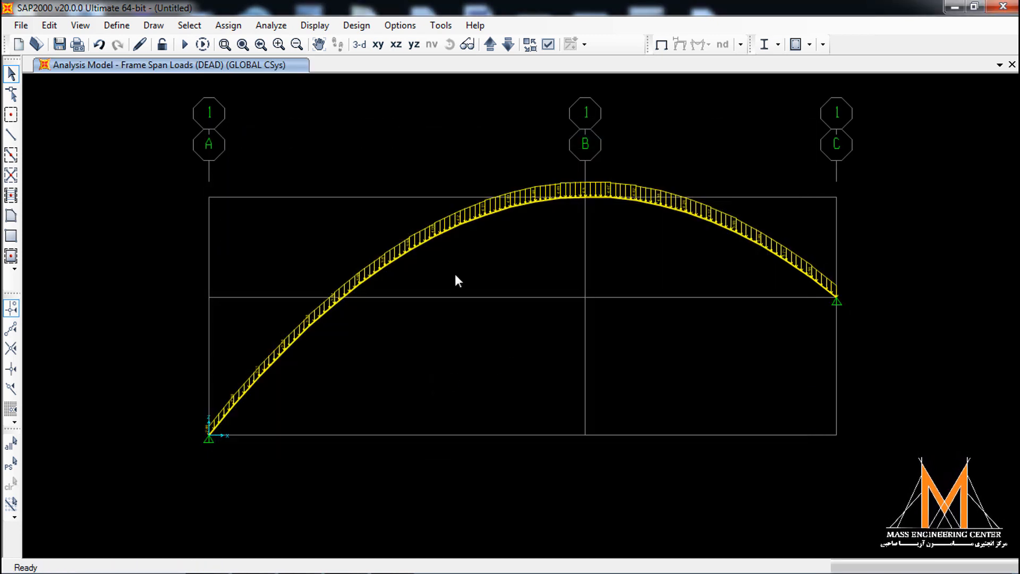
{"action": "scroll", "coordinate": [451, 282], "scroll_direction": "up", "scroll_amount": 3}
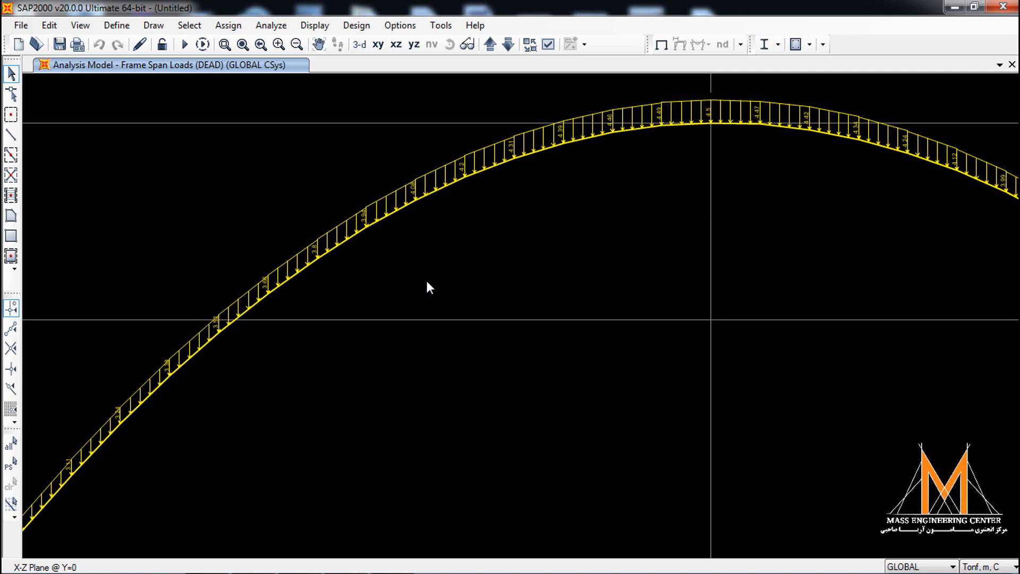
{"action": "scroll", "coordinate": [425, 279], "scroll_direction": "down", "scroll_amount": 3}
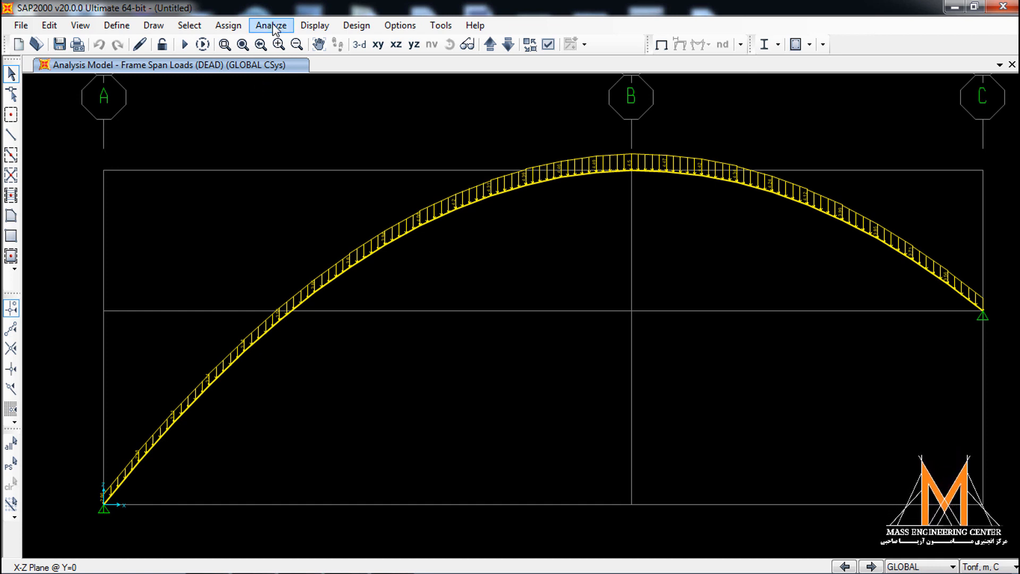
Display the DEAD force loads on the joint elements with values and inspect the point load between grids A and B.
{"action": "left_click", "coordinate": [315, 25]}
{"action": "mouse_move", "coordinate": [421, 126]}
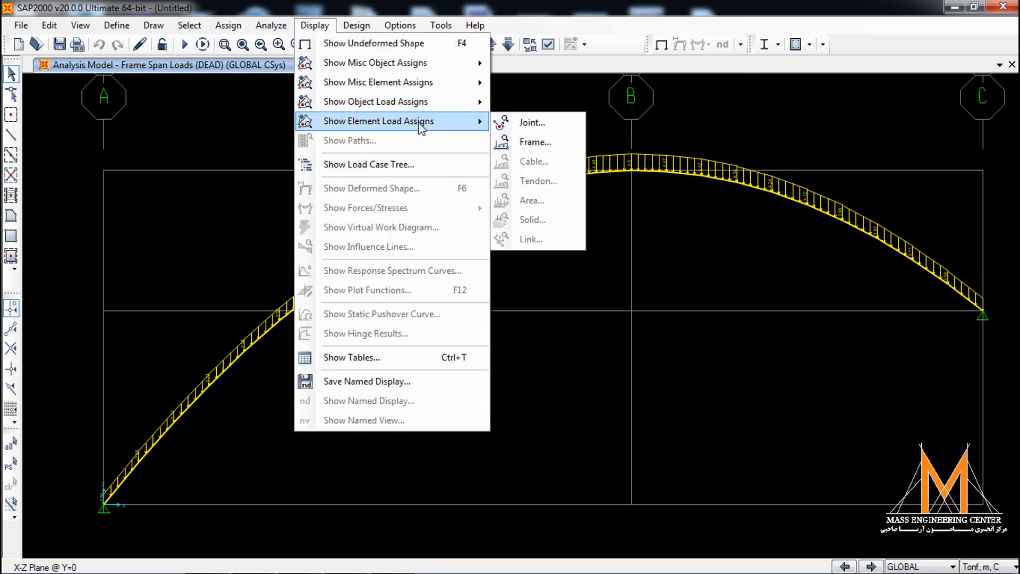
{"action": "left_click", "coordinate": [506, 121]}
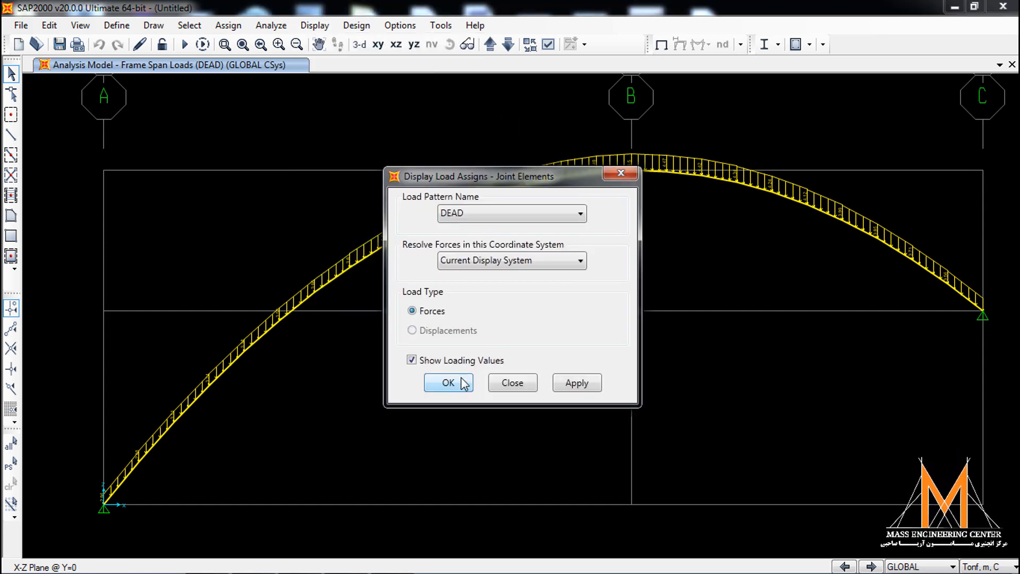
{"action": "left_click", "coordinate": [448, 382]}
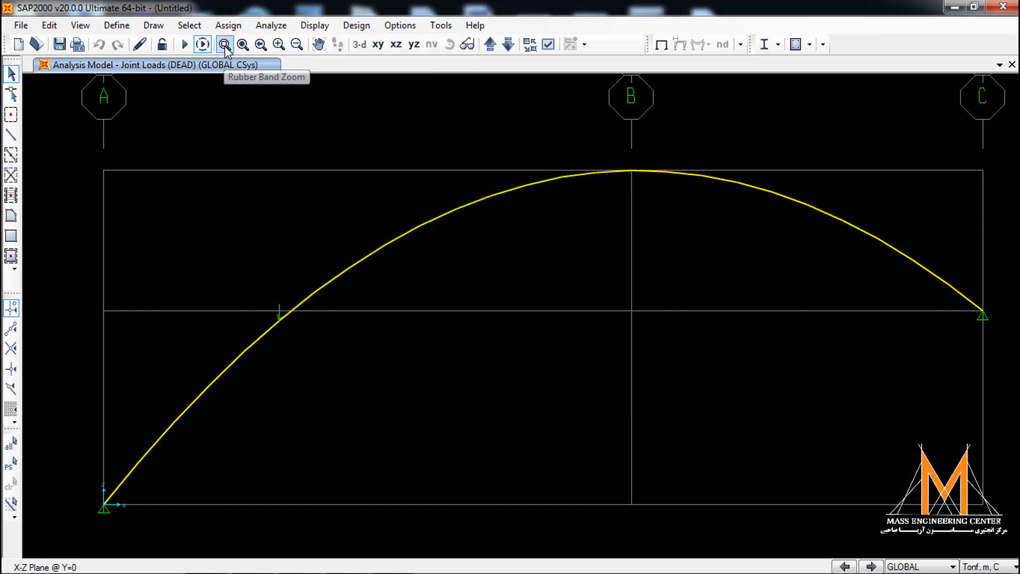
{"action": "left_click", "coordinate": [225, 46]}
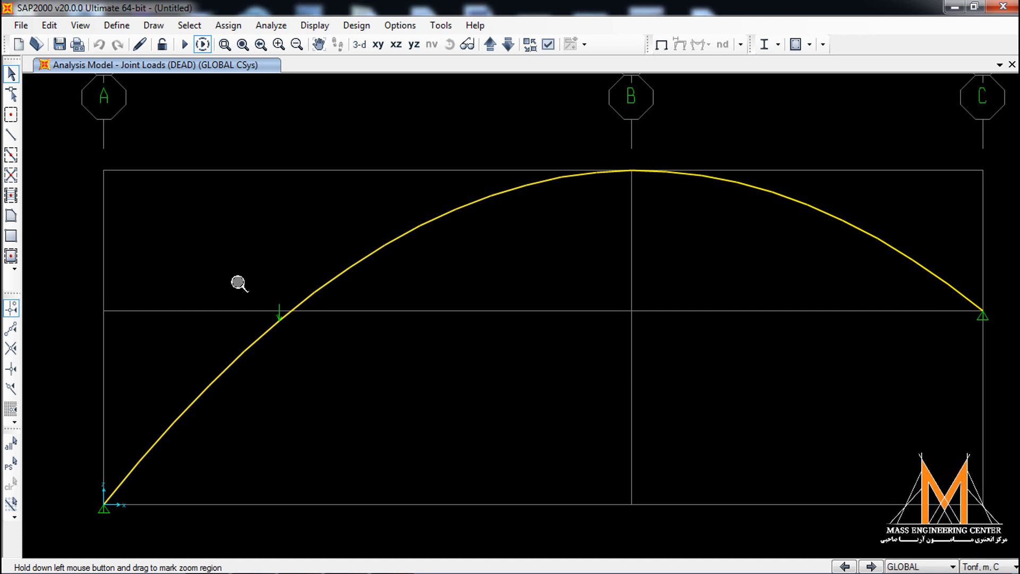
{"action": "left_click_drag", "start_coordinate": [229, 275], "coordinate": [359, 366]}
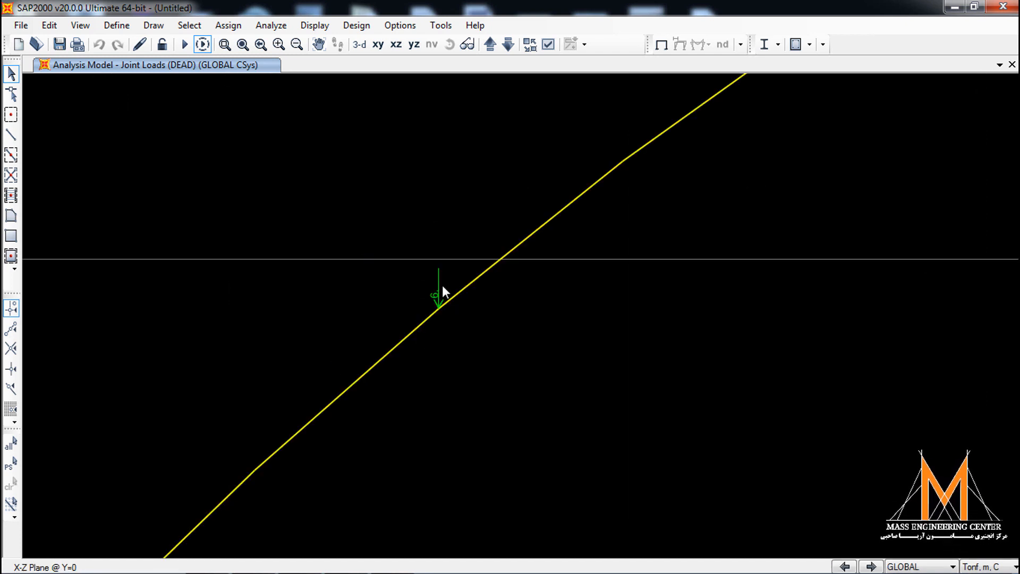
{"action": "left_click", "coordinate": [243, 45]}
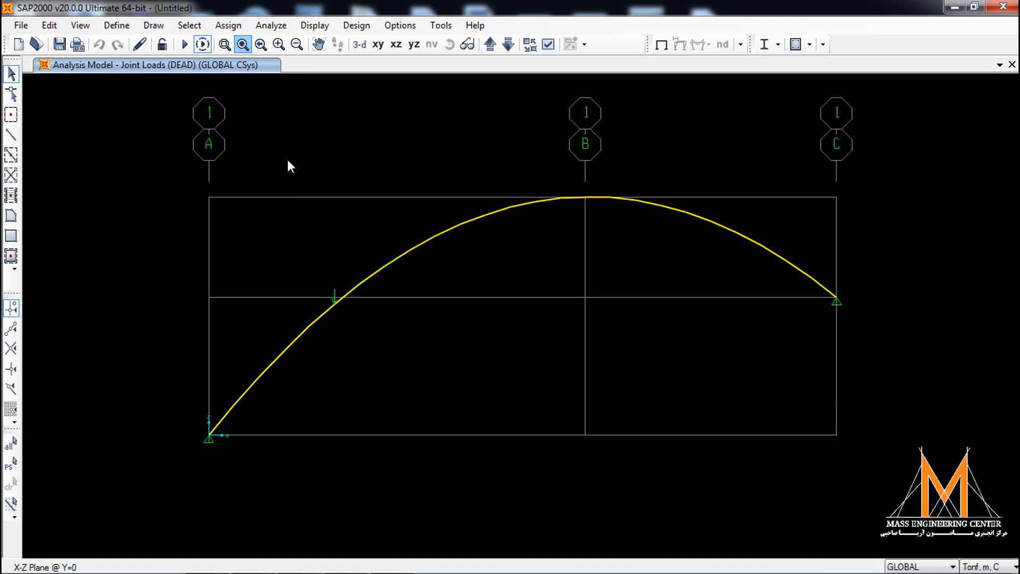
Switch the display back to the DEAD span force loads on the frame elements.
{"action": "left_click", "coordinate": [313, 25]}
{"action": "mouse_move", "coordinate": [422, 130]}
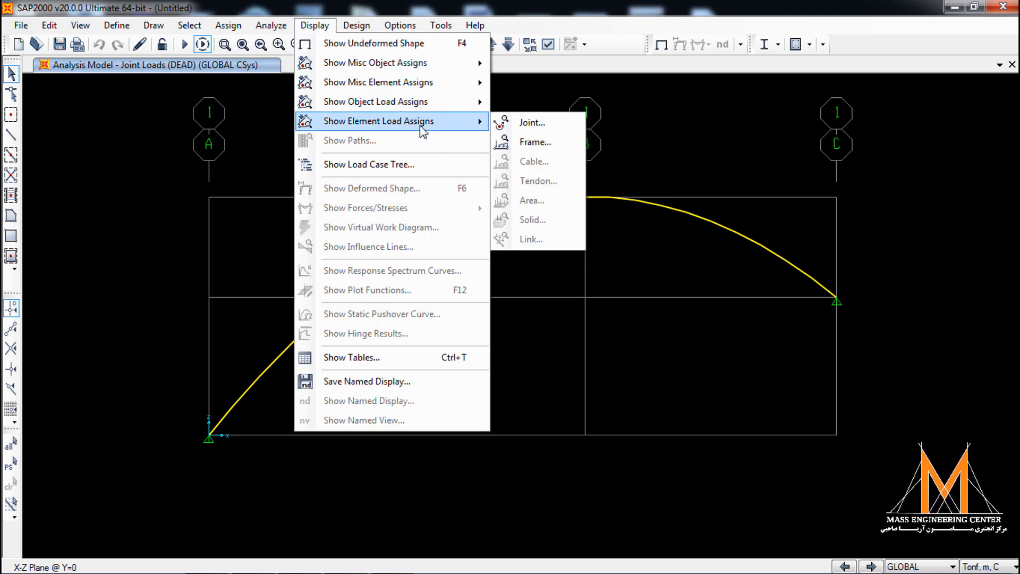
{"action": "left_click", "coordinate": [521, 140]}
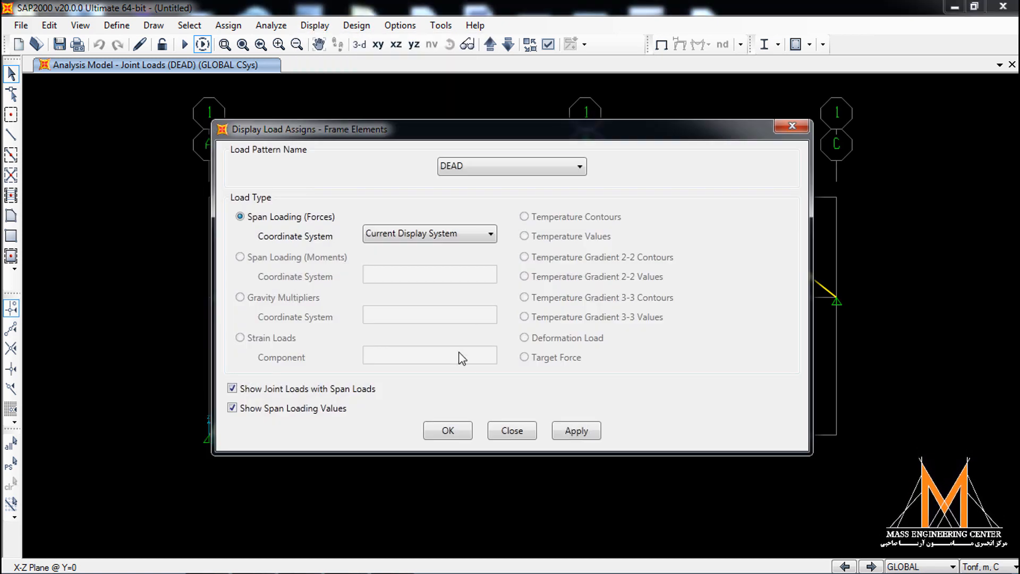
{"action": "left_click", "coordinate": [458, 430]}
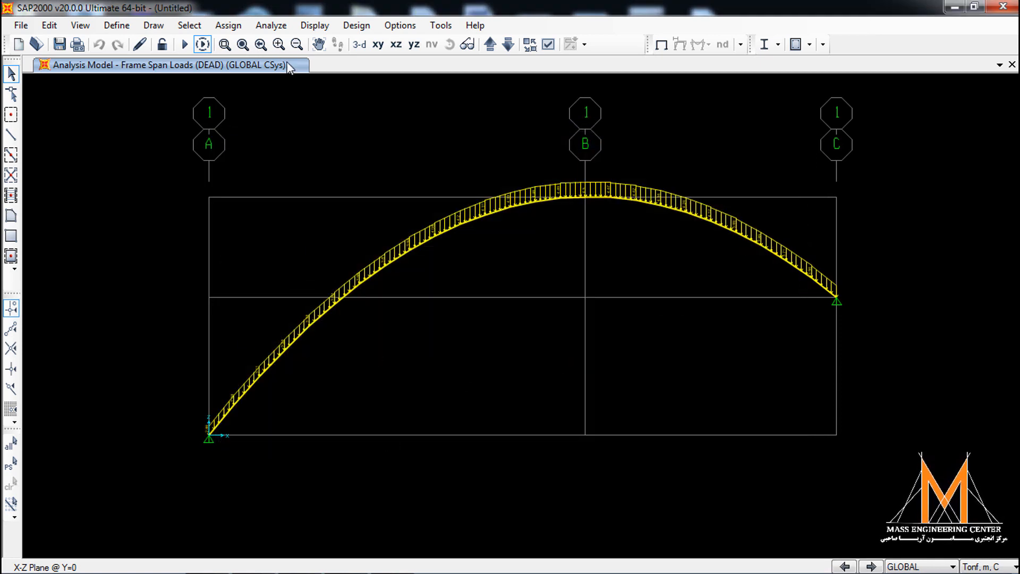
Run the DEAD and MODAL load cases, saving the model as "Unsymmetrical three hinged arch analysis".
{"action": "left_click", "coordinate": [271, 25]}
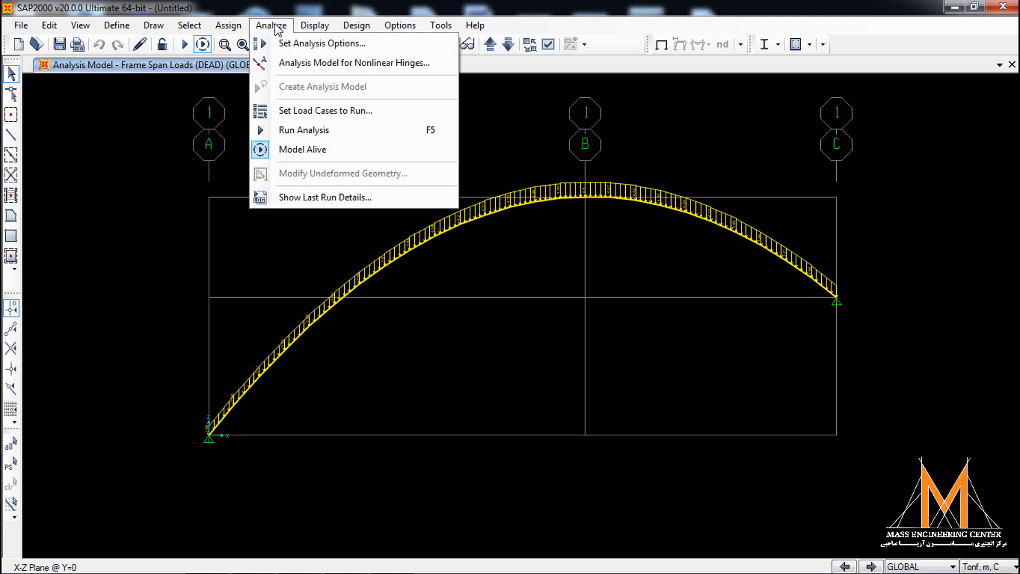
{"action": "left_click", "coordinate": [313, 131]}
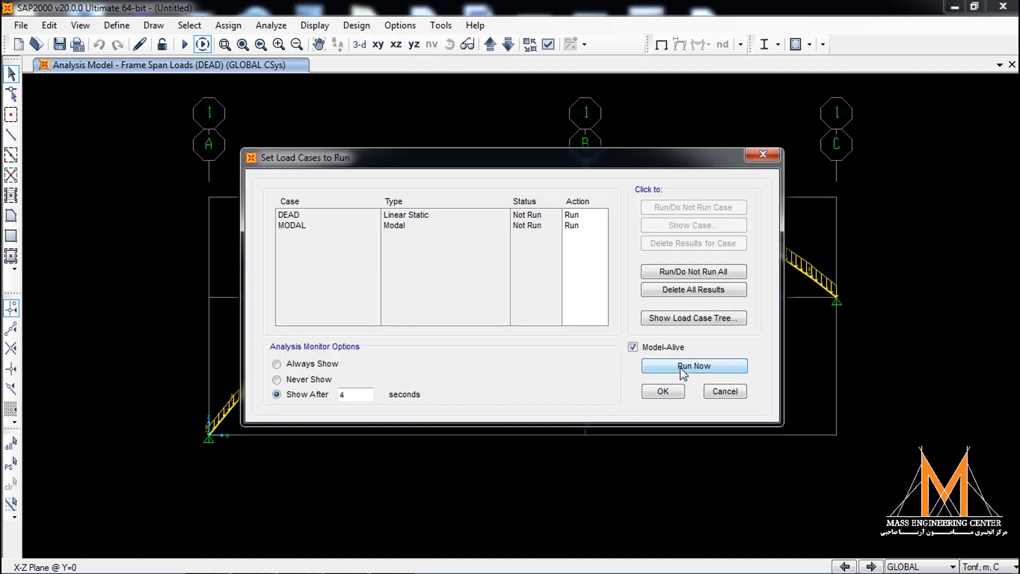
{"action": "left_click", "coordinate": [668, 370]}
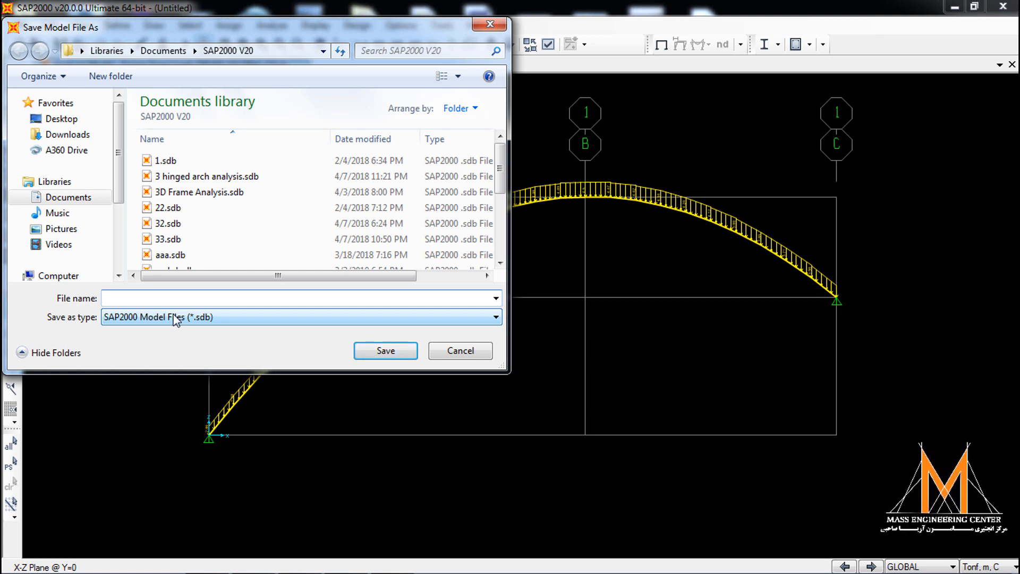
{"action": "type", "text": "Unsymmetr"}
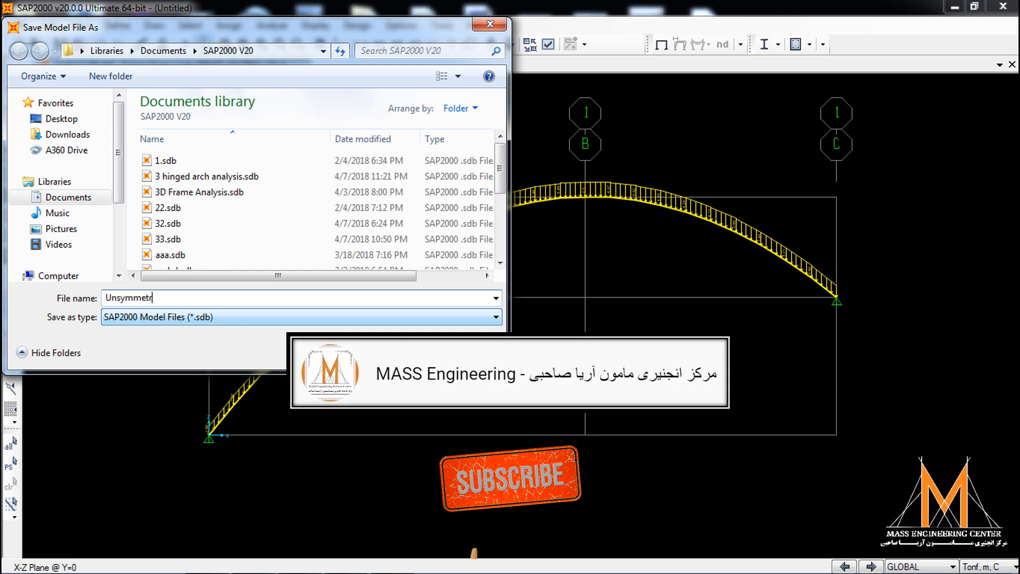
{"action": "type", "text": "ical three "}
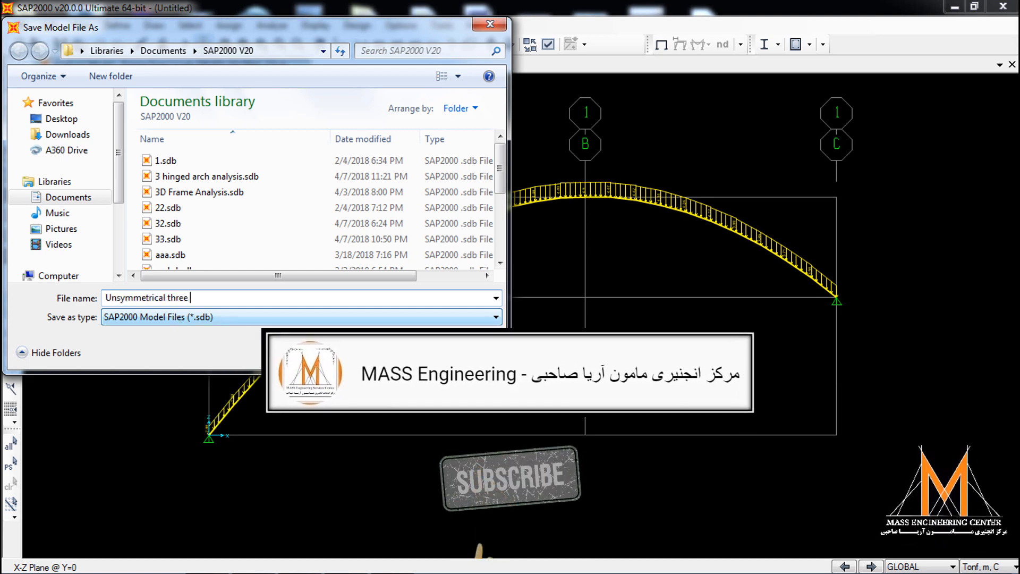
{"action": "type", "text": "hinged arc"}
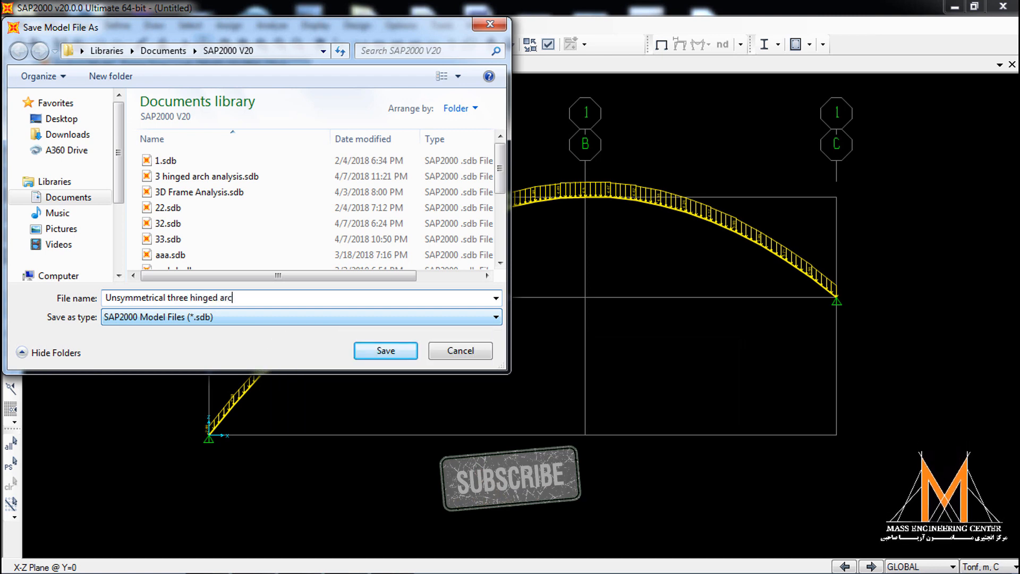
{"action": "type", "text": "h anay"}
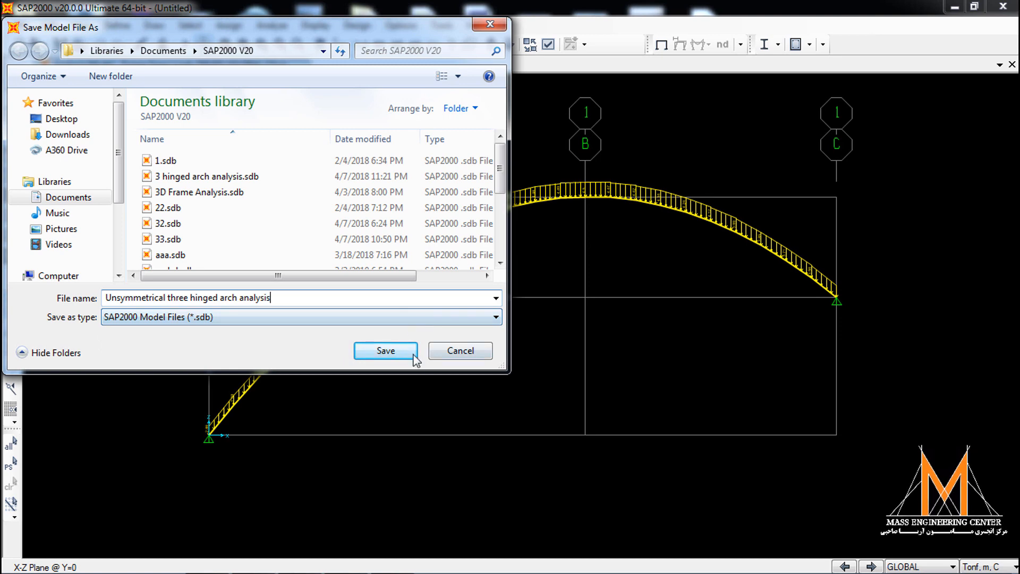
{"action": "left_click", "coordinate": [393, 351]}
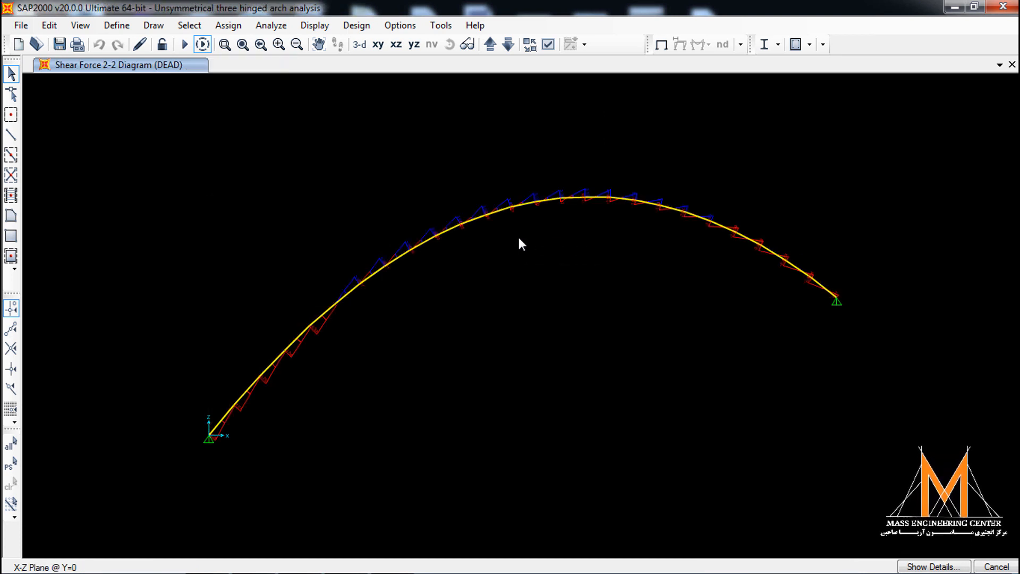
Display the DEAD joint reactions as arrows and examine them at the grid C and grid A supports.
{"action": "left_click", "coordinate": [702, 45]}
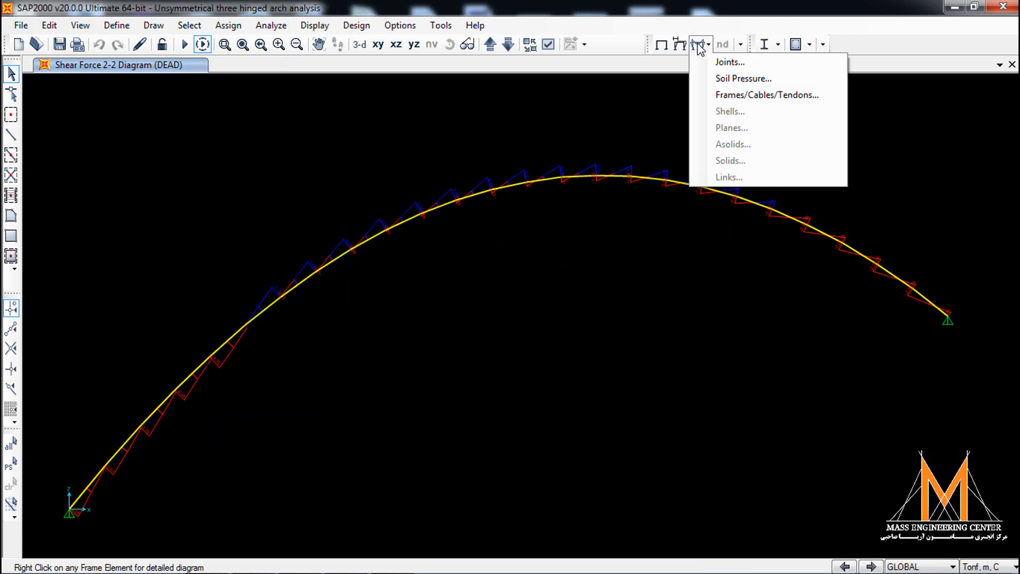
{"action": "left_click", "coordinate": [711, 62]}
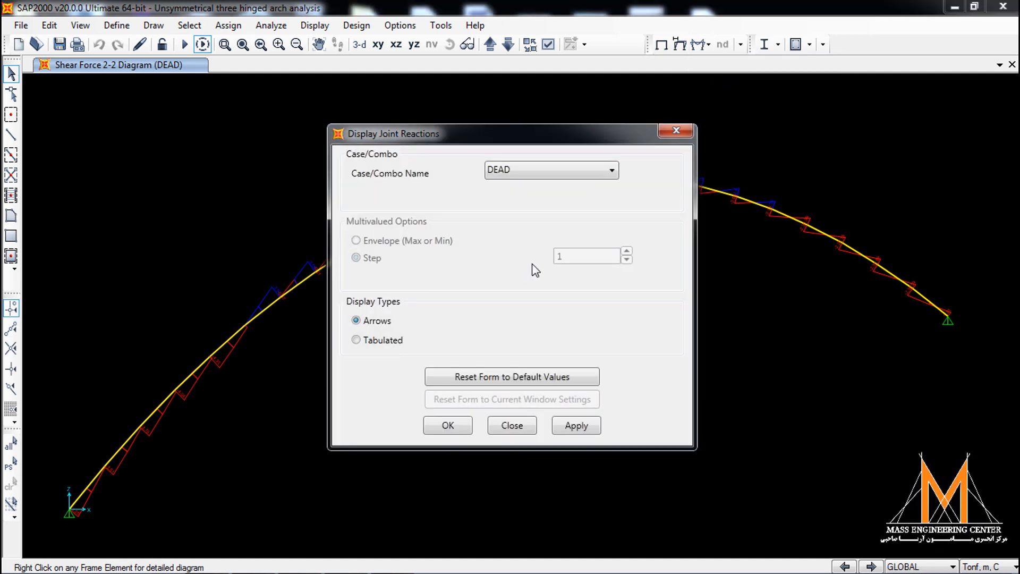
{"action": "left_click", "coordinate": [447, 426]}
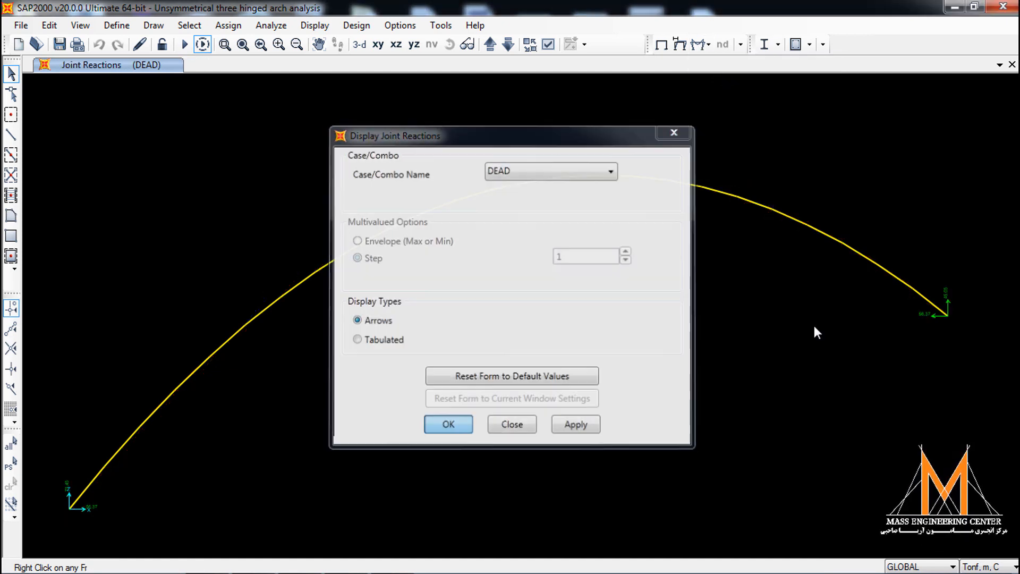
{"action": "left_click", "coordinate": [224, 44]}
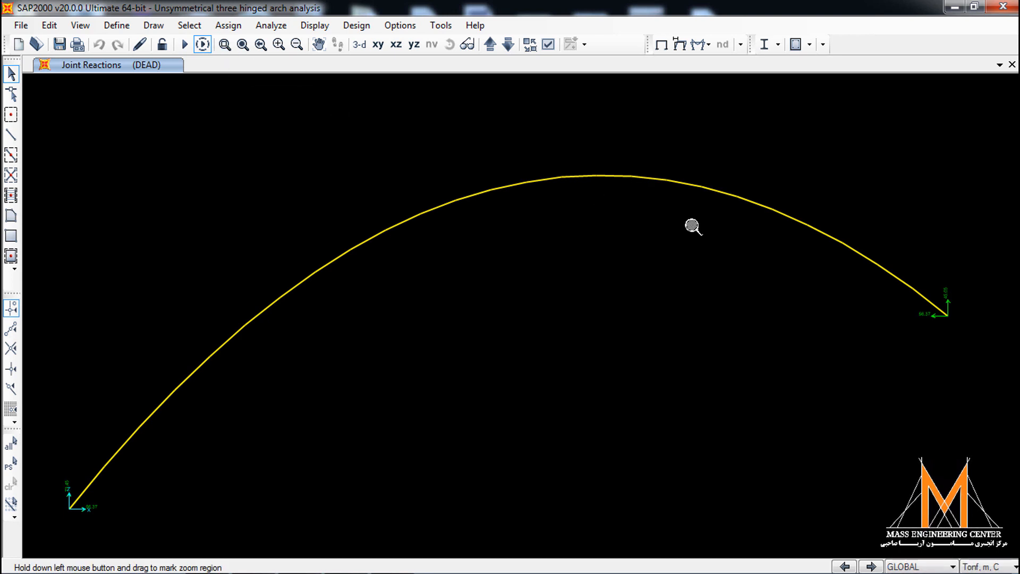
{"action": "left_click_drag", "start_coordinate": [962, 255], "coordinate": [904, 321]}
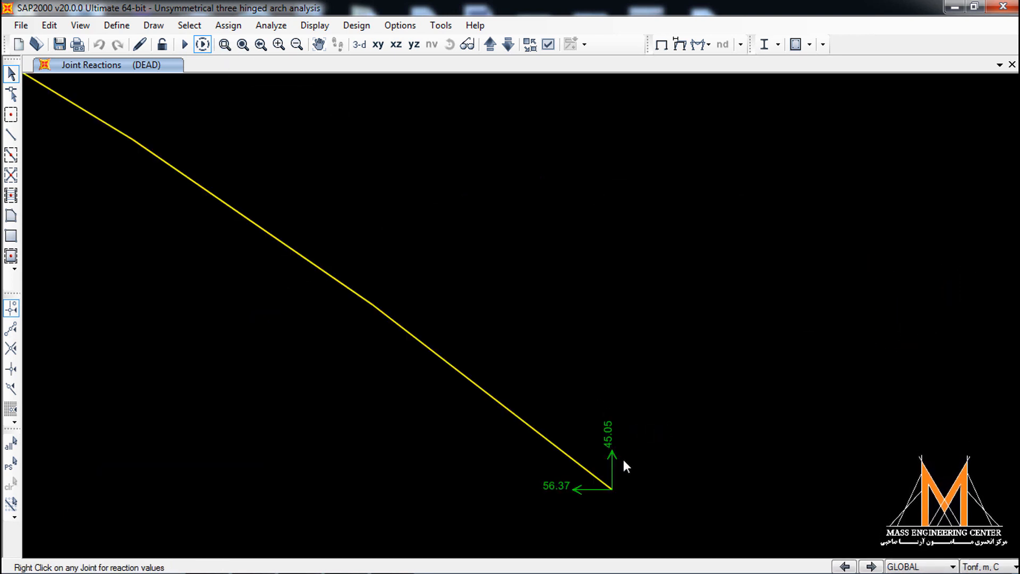
{"action": "scroll", "coordinate": [287, 160], "scroll_direction": "down", "scroll_amount": 5}
{"action": "left_click", "coordinate": [243, 44]}
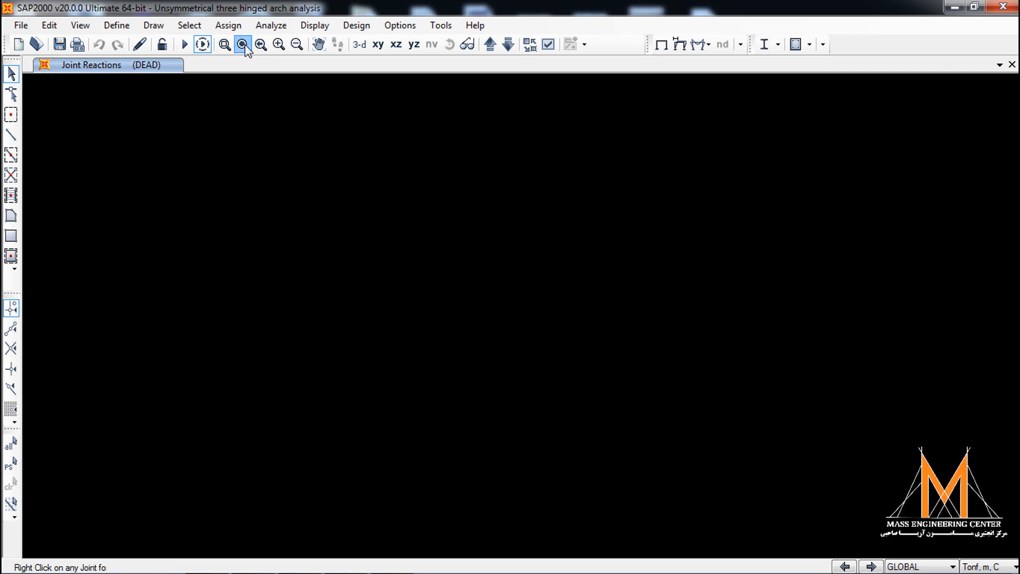
{"action": "left_click", "coordinate": [225, 44]}
{"action": "left_click_drag", "start_coordinate": [267, 393], "coordinate": [183, 464]}
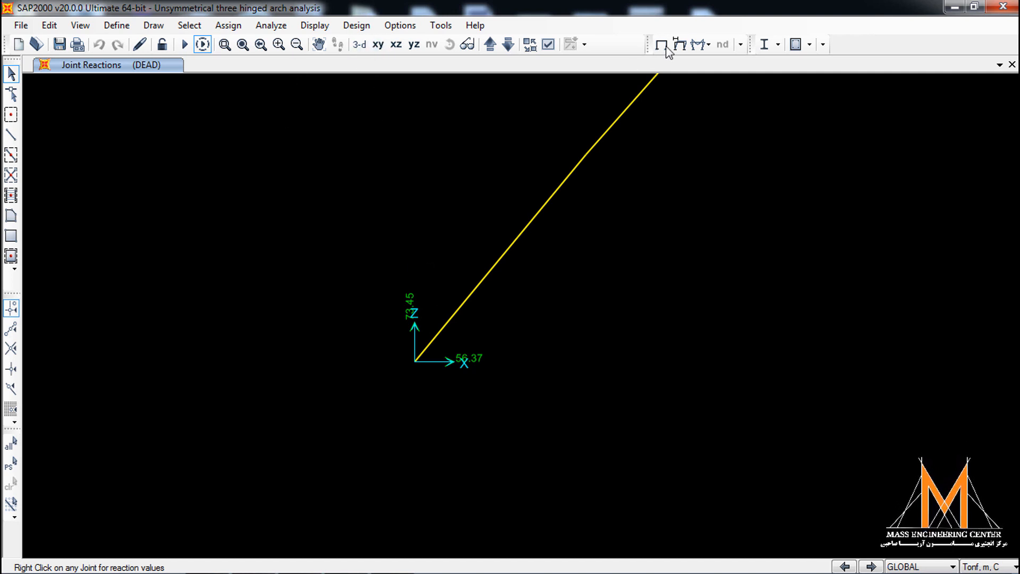
Display the DEAD Moment 3-3 force diagram with values for the whole arch.
{"action": "left_click", "coordinate": [700, 45]}
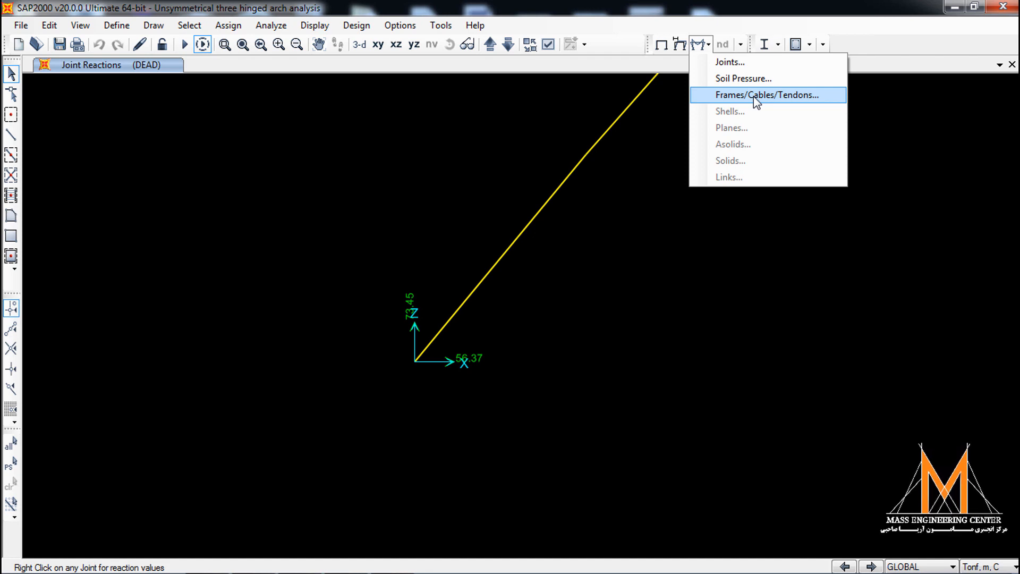
{"action": "left_click", "coordinate": [755, 95]}
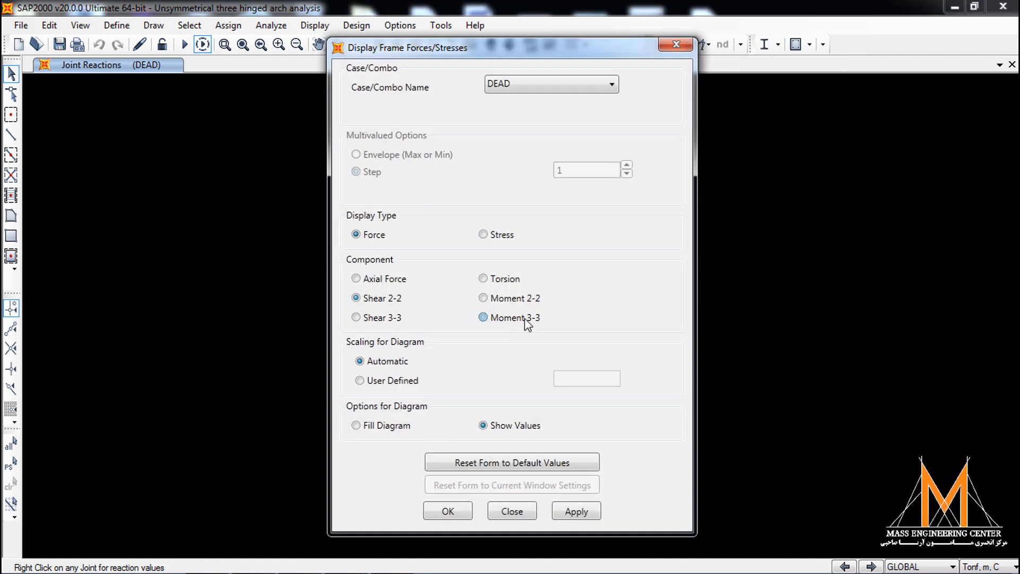
{"action": "left_click", "coordinate": [526, 319]}
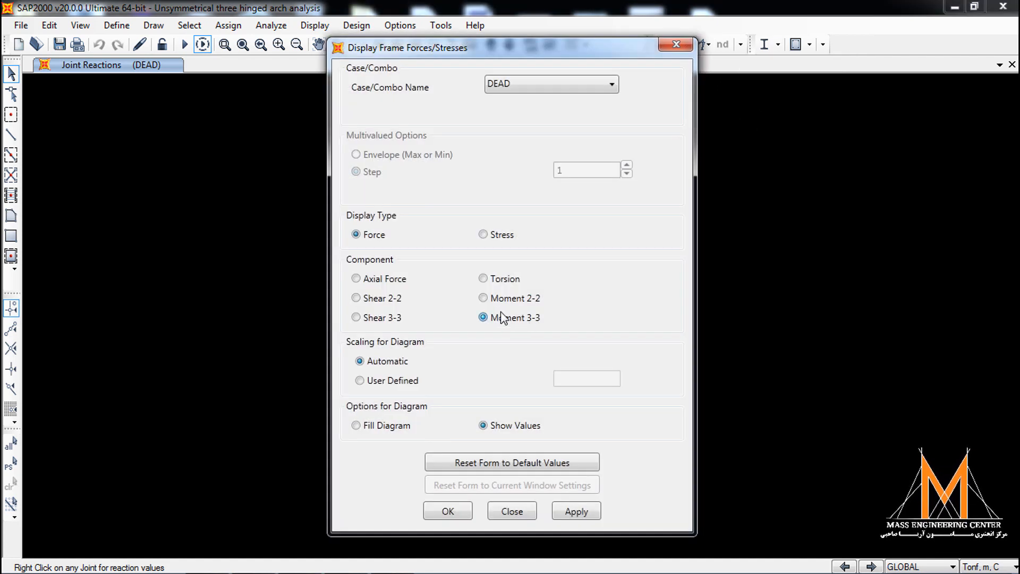
{"action": "left_click", "coordinate": [583, 513]}
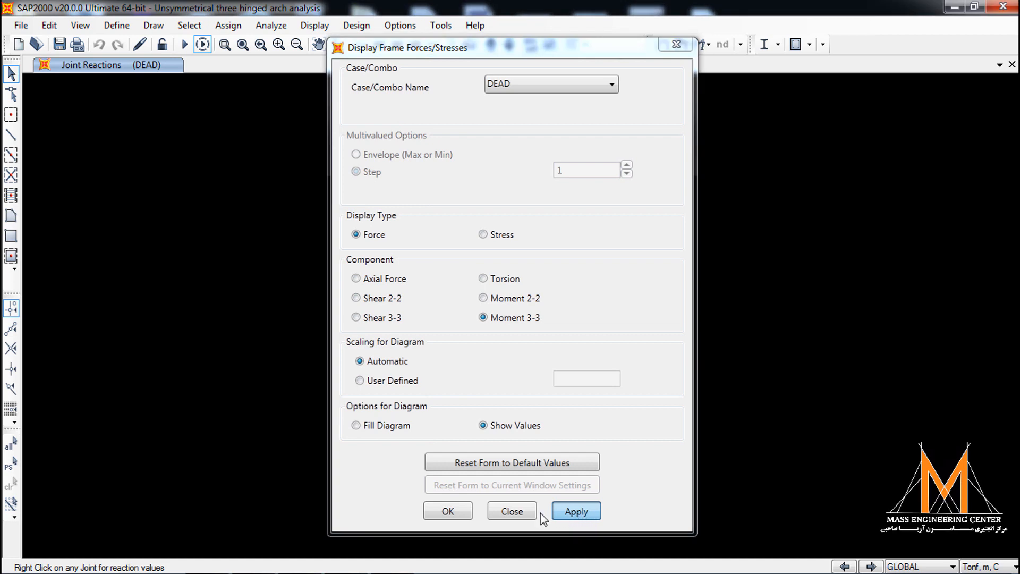
{"action": "left_click", "coordinate": [448, 510]}
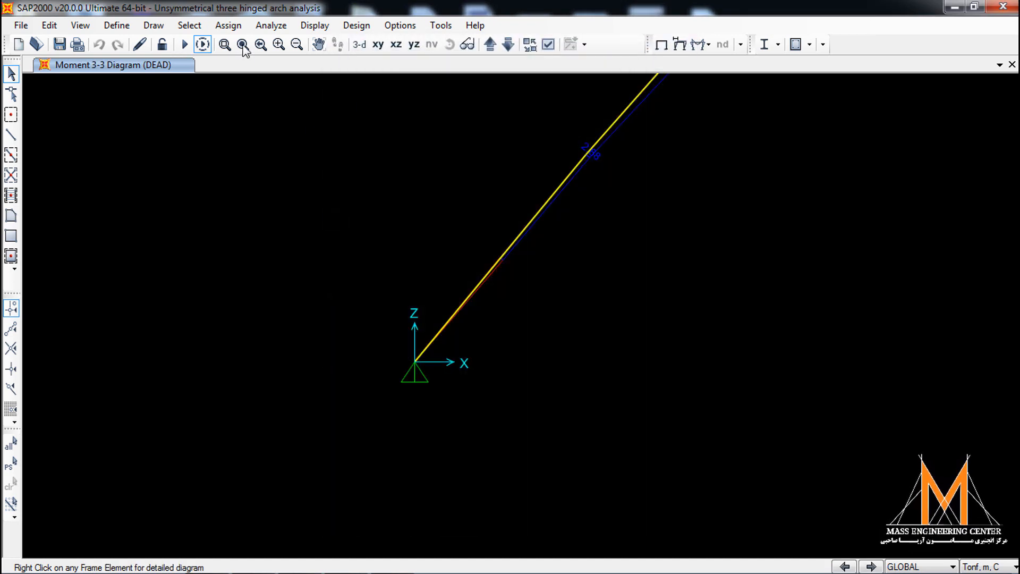
{"action": "left_click", "coordinate": [243, 44]}
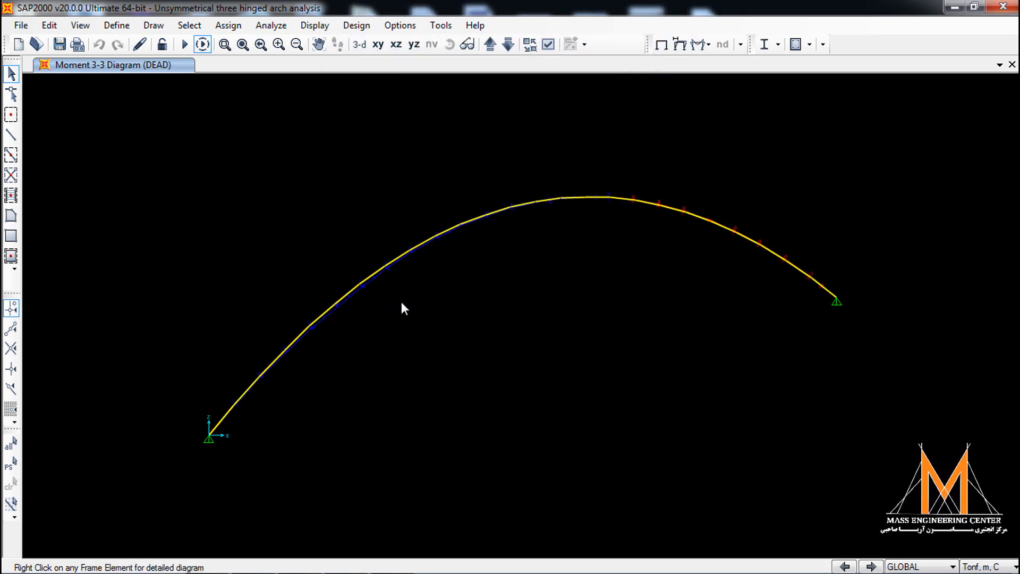
Apply a user-defined scale factor of 1 to the Moment 3-3 diagram.
{"action": "left_click", "coordinate": [700, 44]}
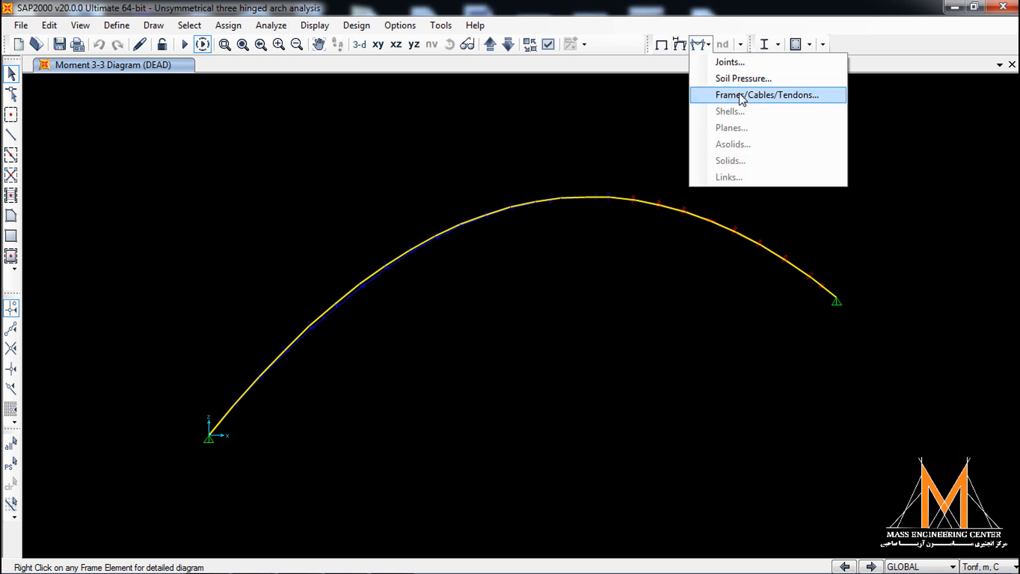
{"action": "left_click", "coordinate": [742, 101]}
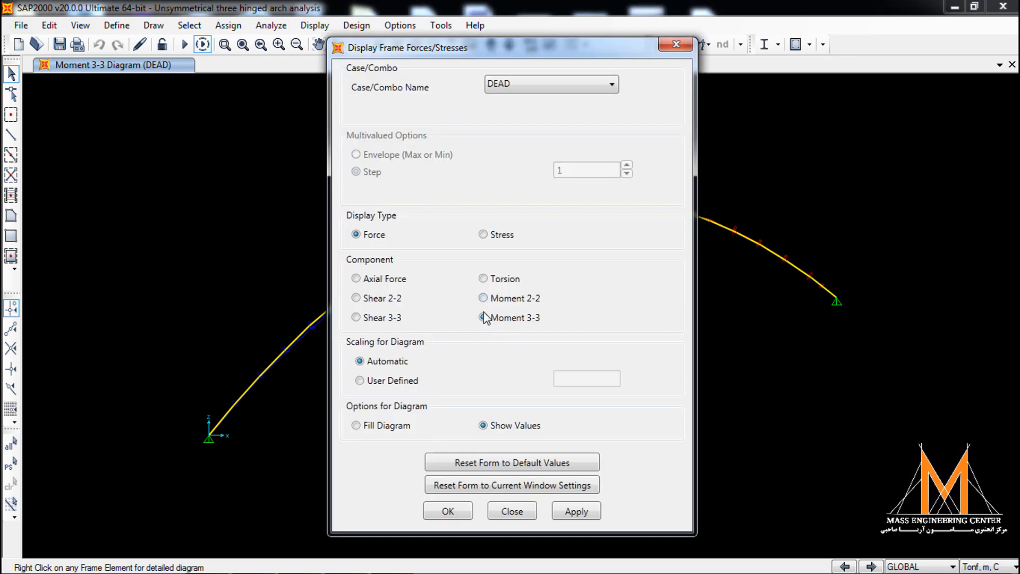
{"action": "left_click", "coordinate": [484, 317]}
{"action": "left_click", "coordinate": [393, 380]}
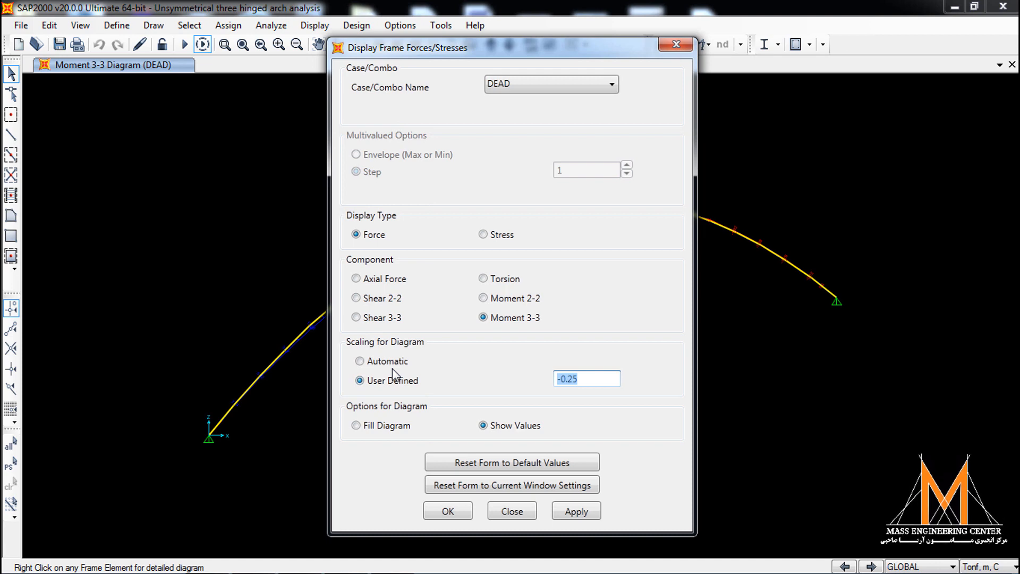
{"action": "type", "text": "1"}
{"action": "left_click", "coordinate": [593, 511]}
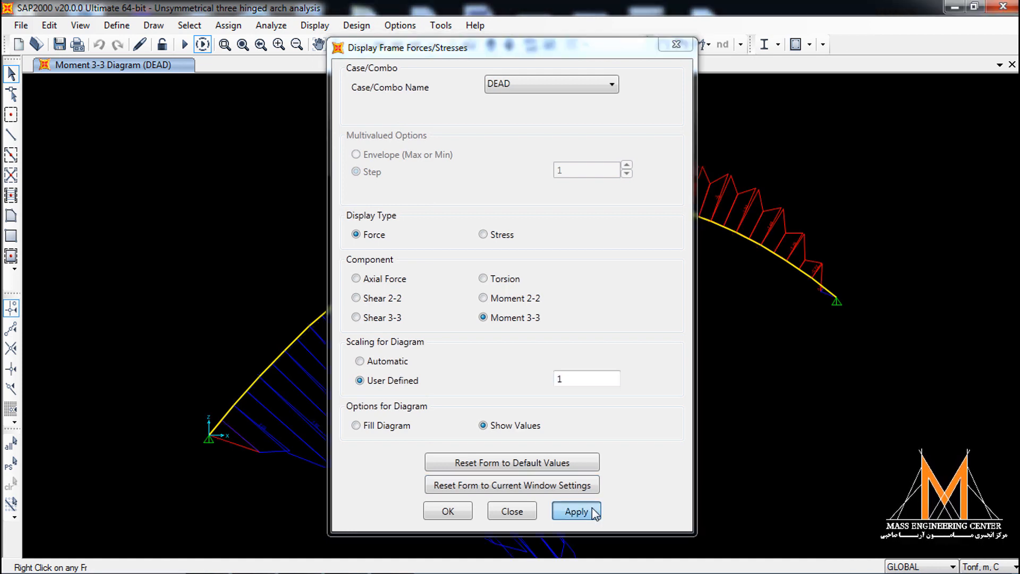
Reduce the user-defined scale factor of the Moment 3-3 diagram to 0.5 and finally to 0.25.
{"action": "left_click_drag", "start_coordinate": [569, 379], "coordinate": [508, 363]}
{"action": "type", "text": "0.5"}
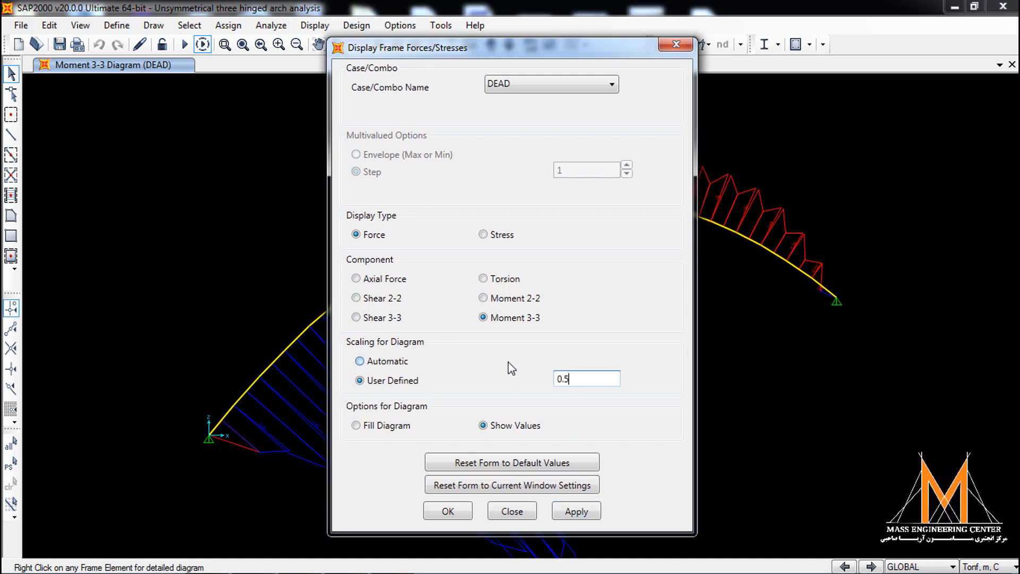
{"action": "left_click", "coordinate": [577, 511]}
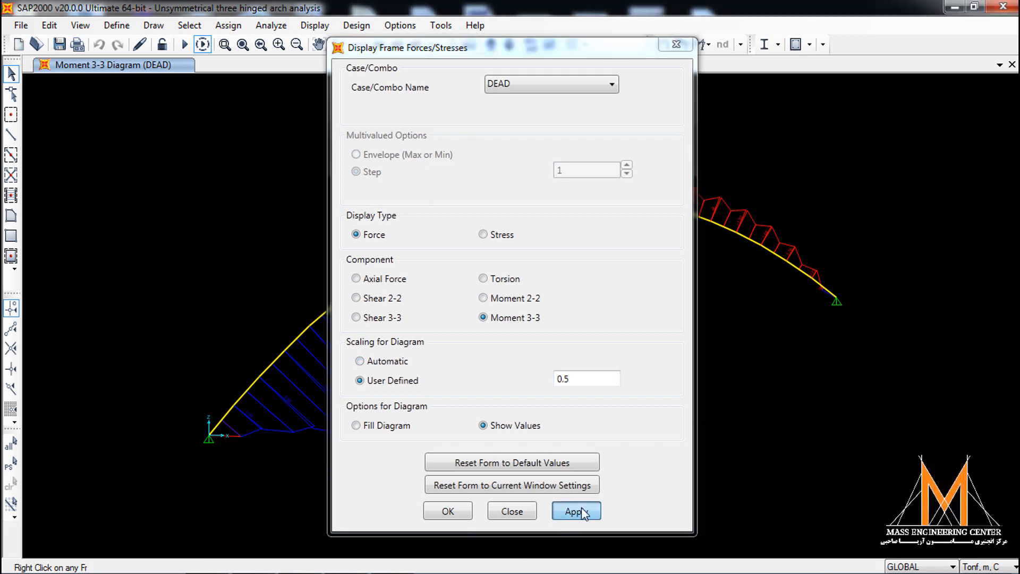
{"action": "left_click_drag", "start_coordinate": [588, 378], "coordinate": [519, 378]}
{"action": "type", "text": "0.25"}
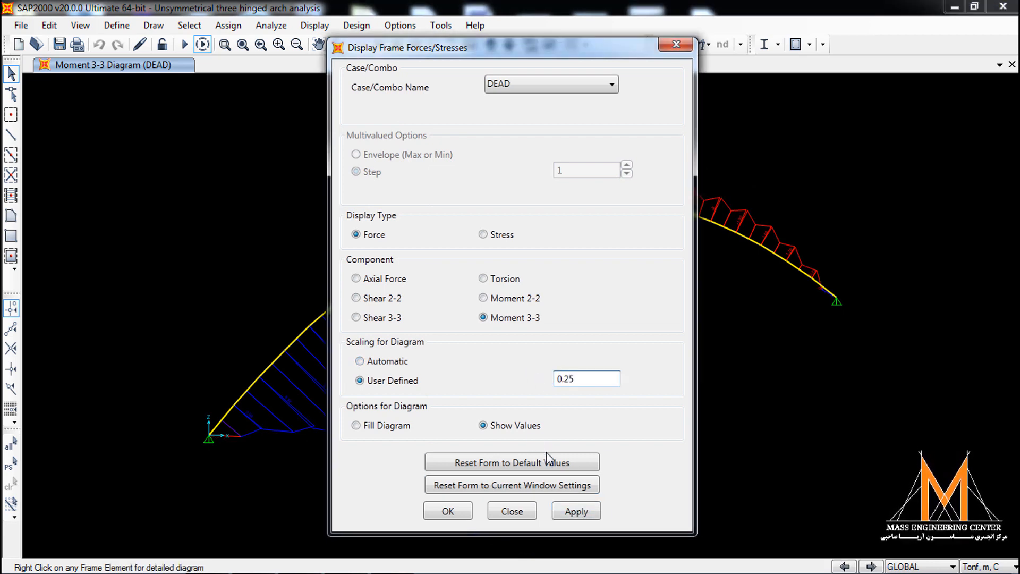
{"action": "left_click", "coordinate": [575, 510]}
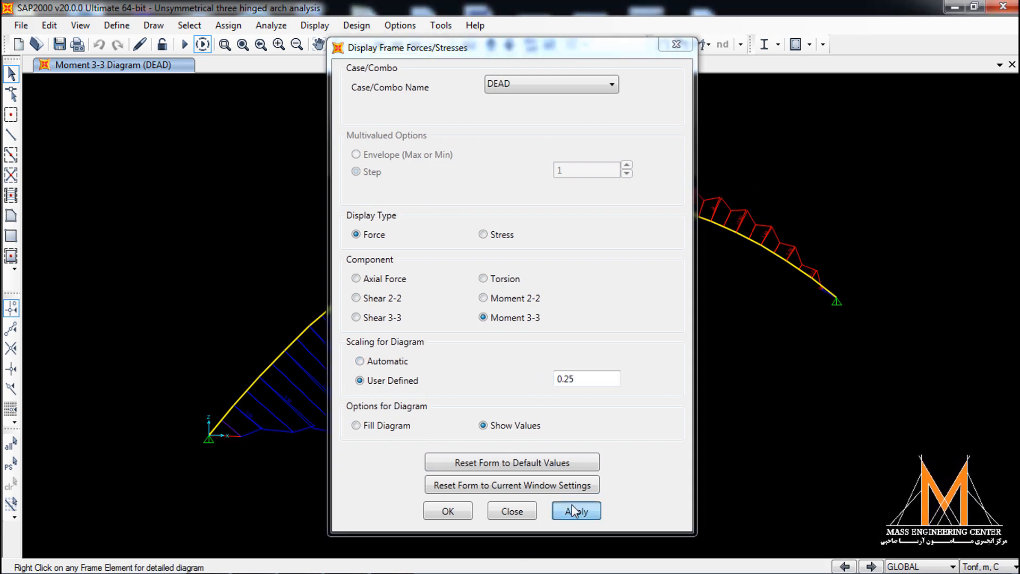
{"action": "left_click", "coordinate": [446, 511]}
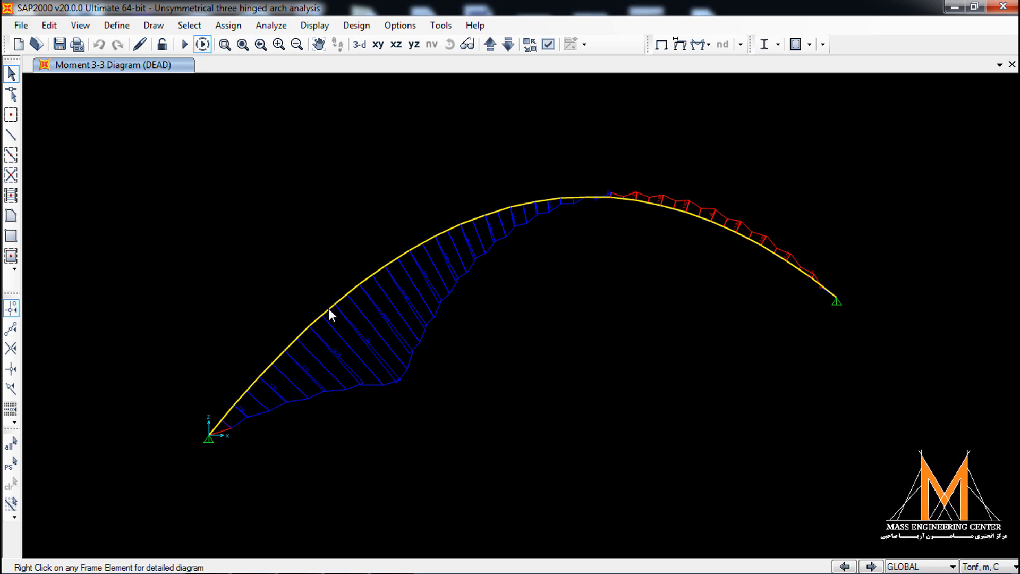
Open the detailed DEAD diagrams of the arch segment just below the point load and show its maximum shear and moment values.
{"action": "mouse_move", "coordinate": [329, 310]}
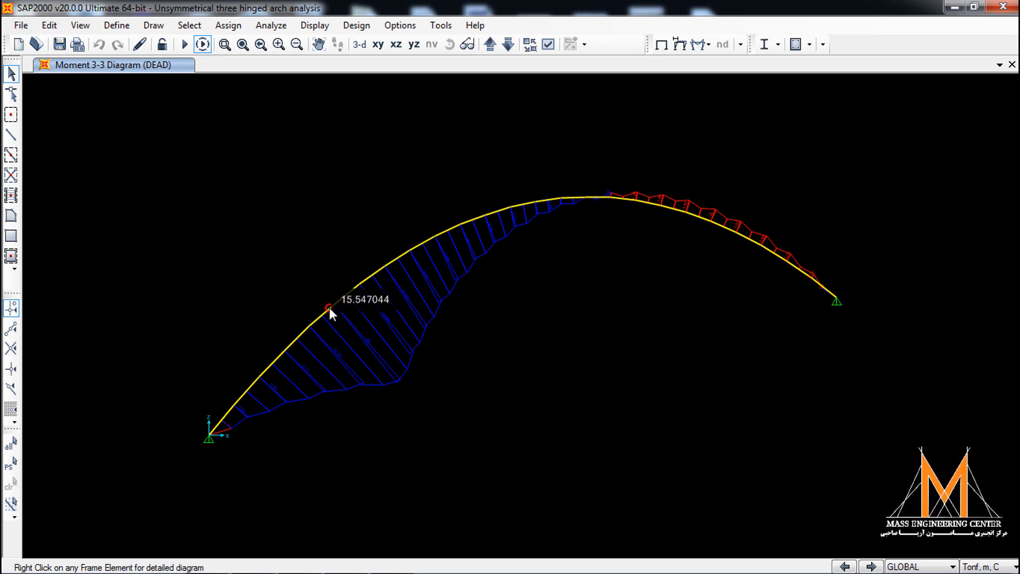
{"action": "left_click", "coordinate": [330, 308]}
{"action": "right_click", "coordinate": [330, 308]}
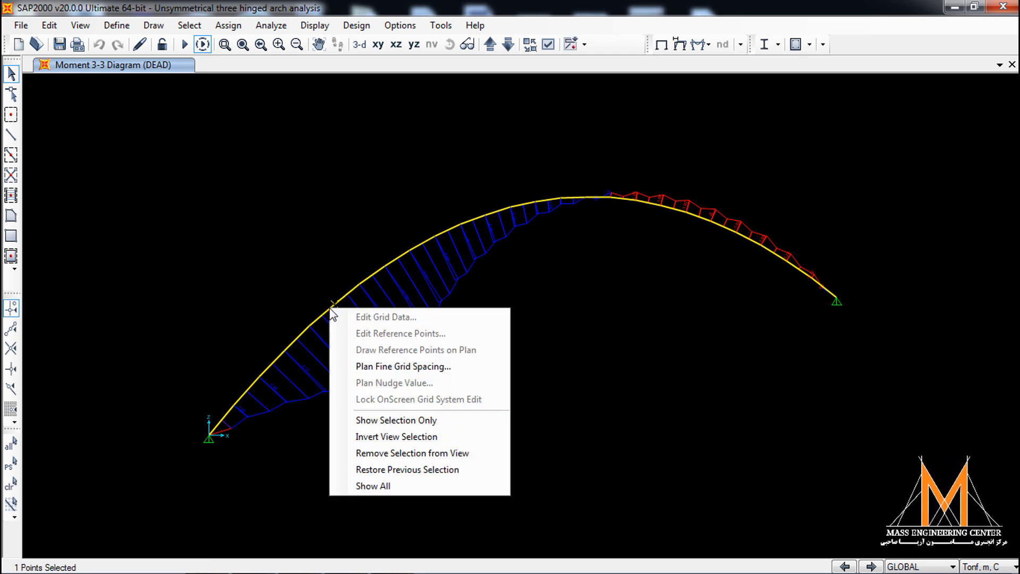
{"action": "left_click", "coordinate": [329, 313]}
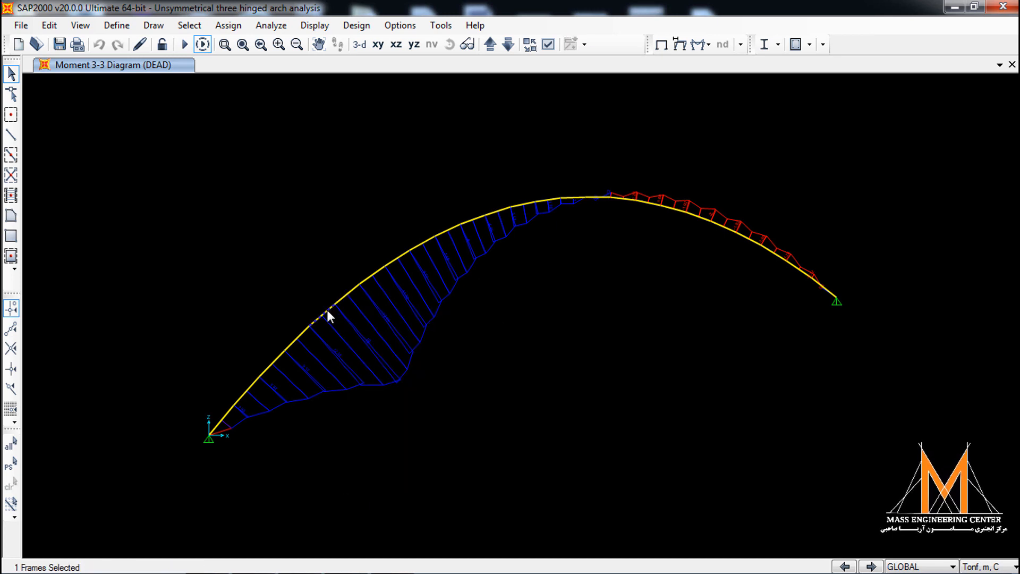
{"action": "right_click", "coordinate": [327, 311]}
{"action": "left_click", "coordinate": [640, 98]}
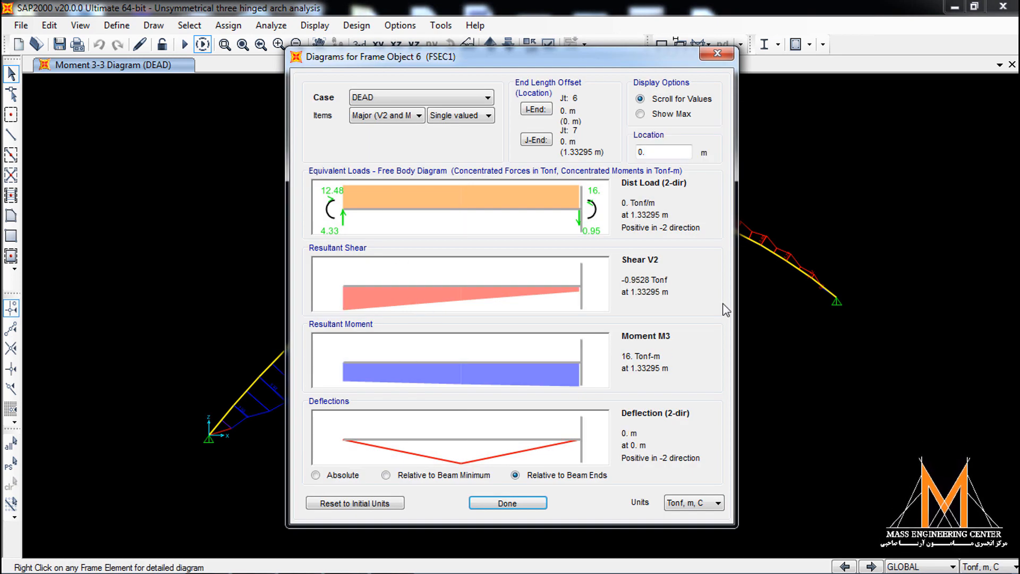
{"action": "left_click", "coordinate": [641, 114]}
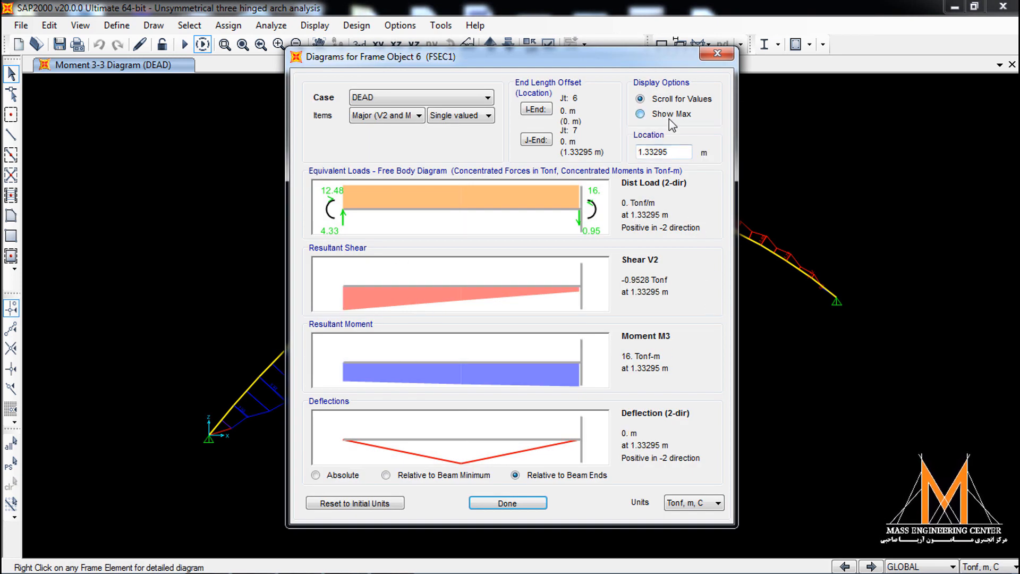
Switch the segment's detailed diagrams to Axial (P and T), examine the values at the I-End and J-End, and close them.
{"action": "left_click", "coordinate": [399, 118]}
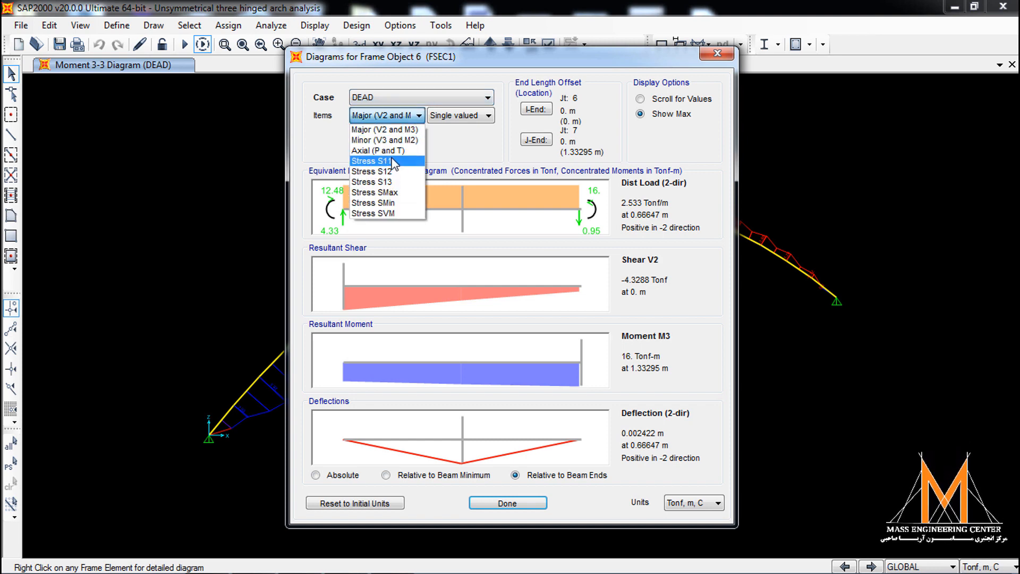
{"action": "left_click", "coordinate": [395, 152]}
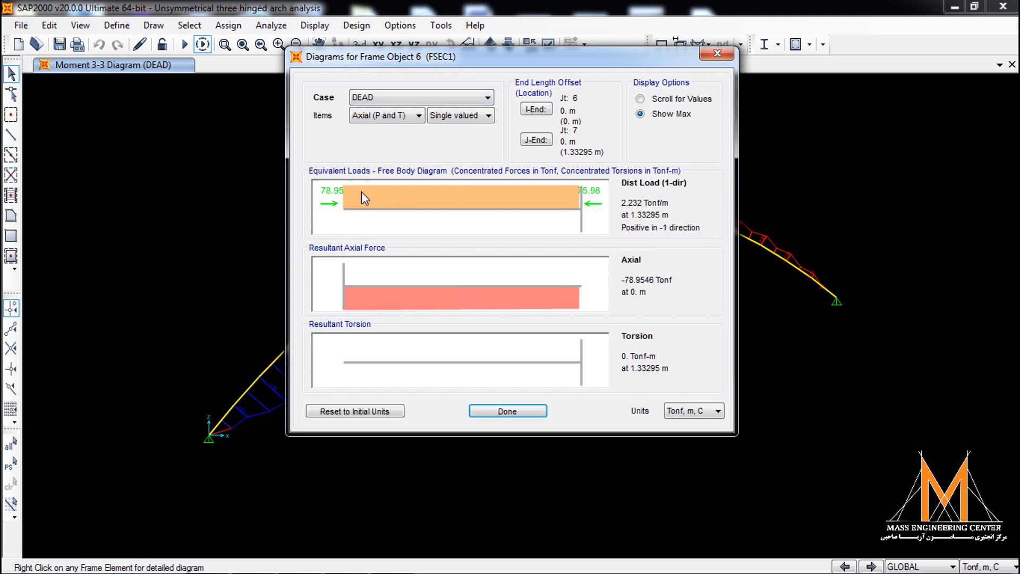
{"action": "left_click", "coordinate": [536, 110]}
{"action": "left_click", "coordinate": [536, 139]}
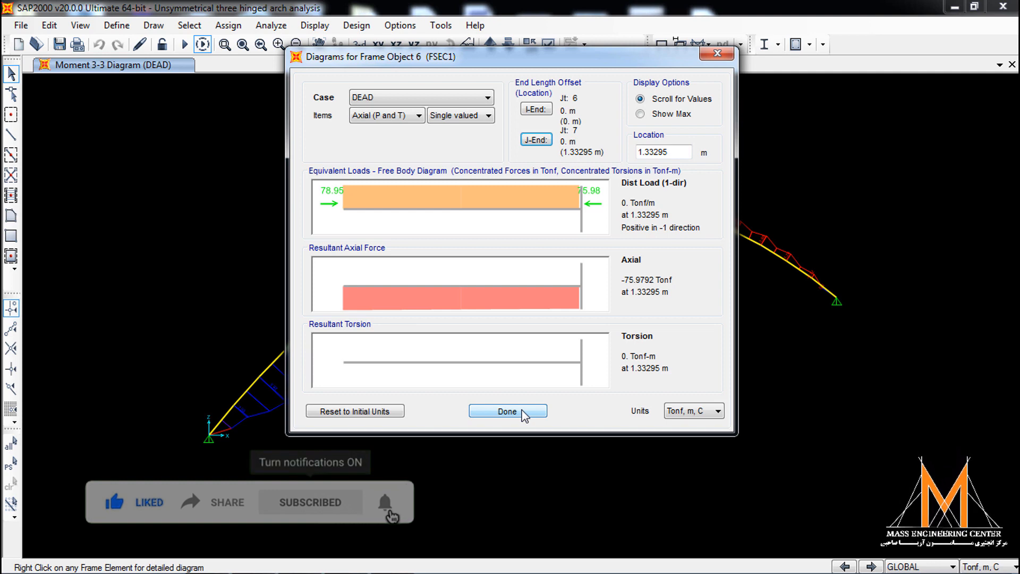
{"action": "left_click", "coordinate": [508, 411]}
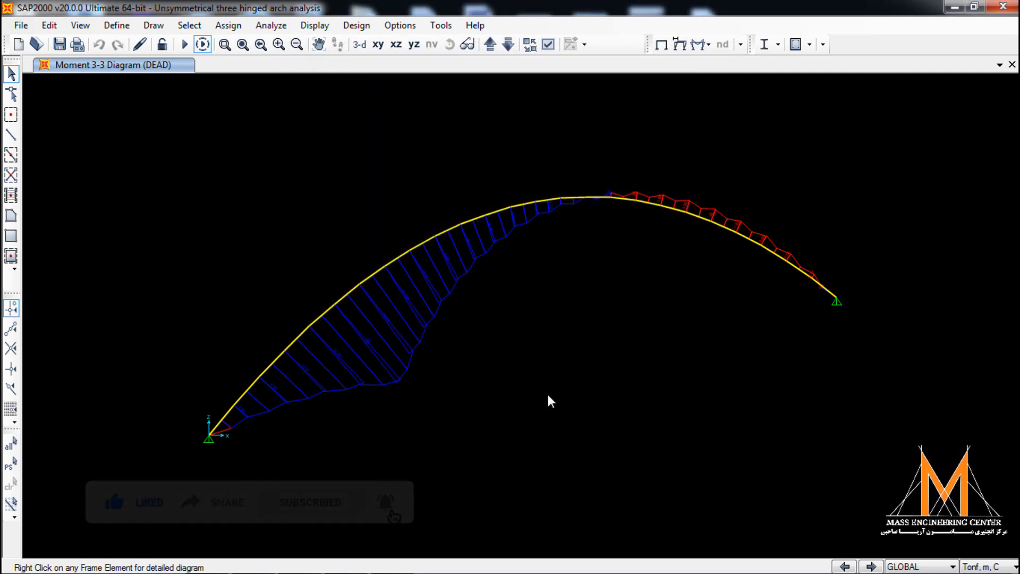